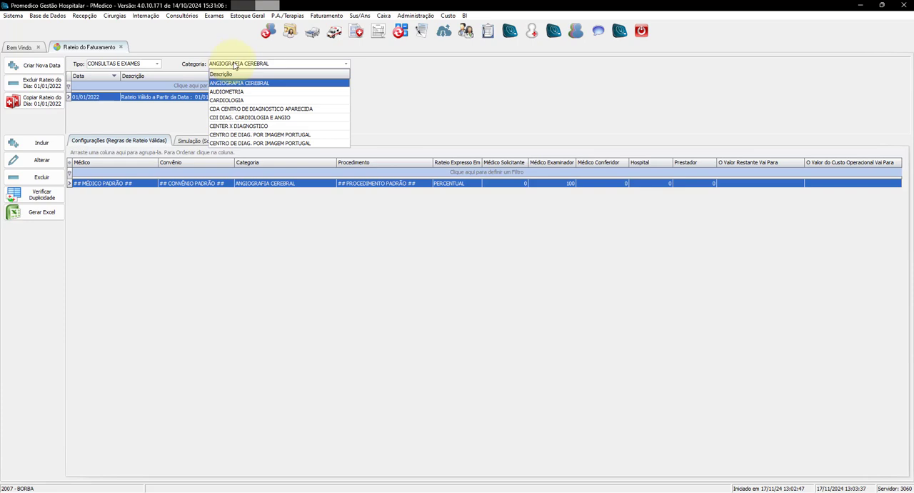
# Select the ULTRASSONOGRAFIA category and create a new billing split date of 01/01/2024 for it
pyautogui.write('ULTRASSONOGRAFIA')
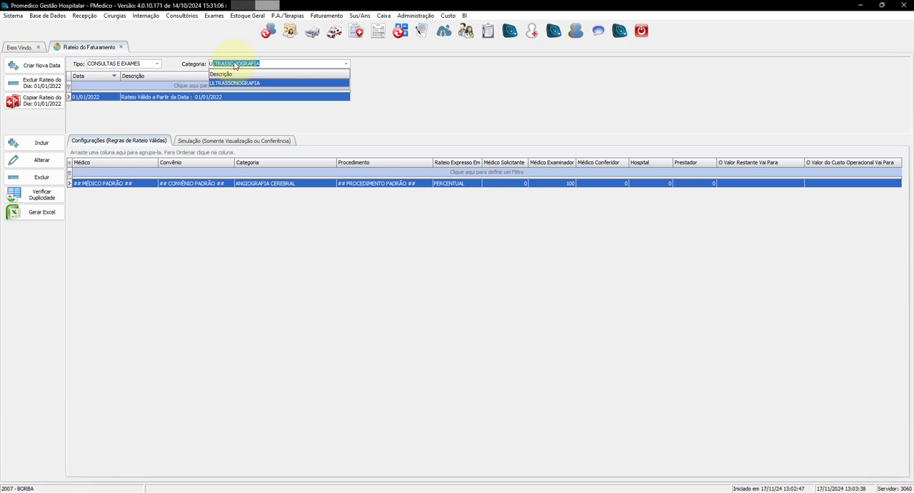
pyautogui.click(232, 84)
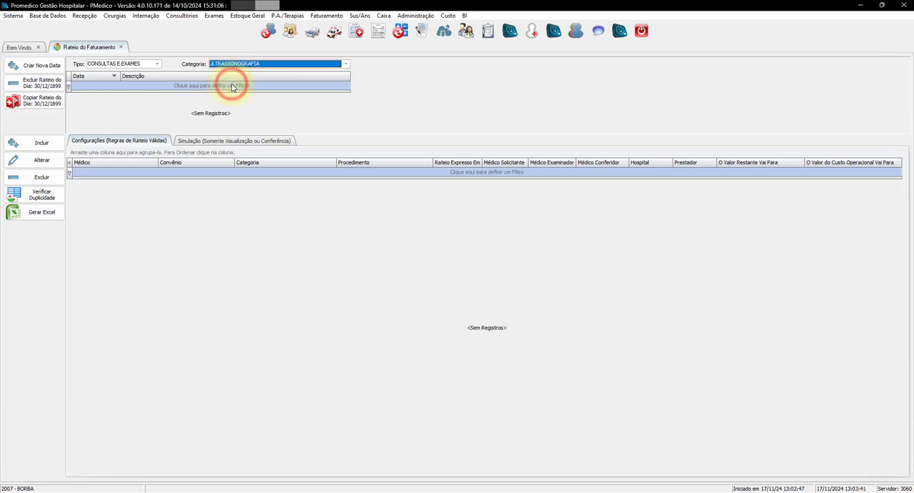
pyautogui.click(133, 103)
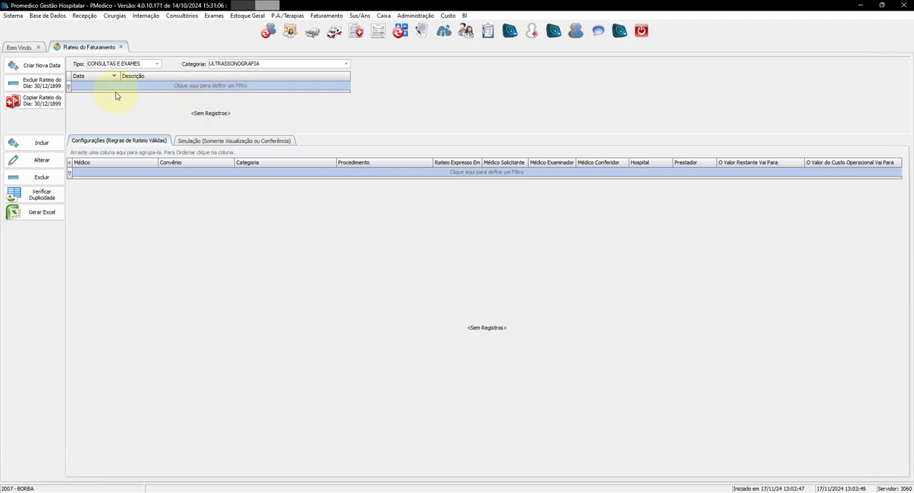
pyautogui.click(50, 65)
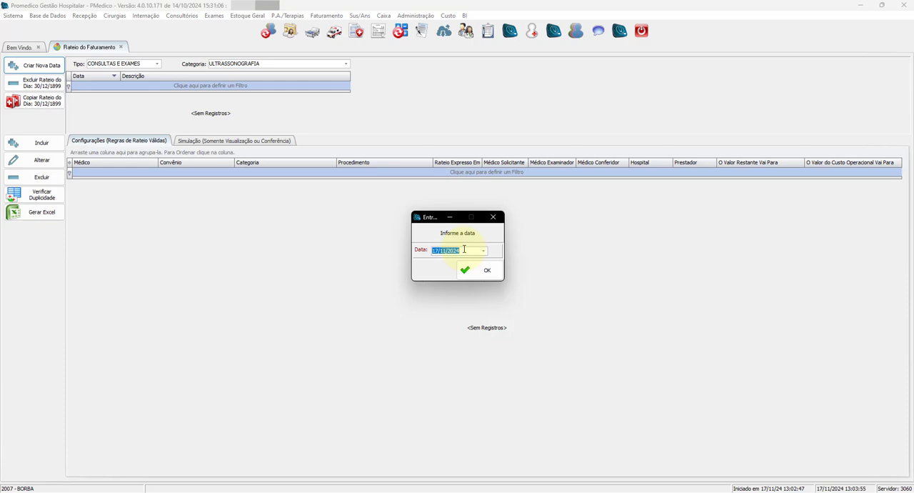
pyautogui.write('01/')
pyautogui.click(486, 270)
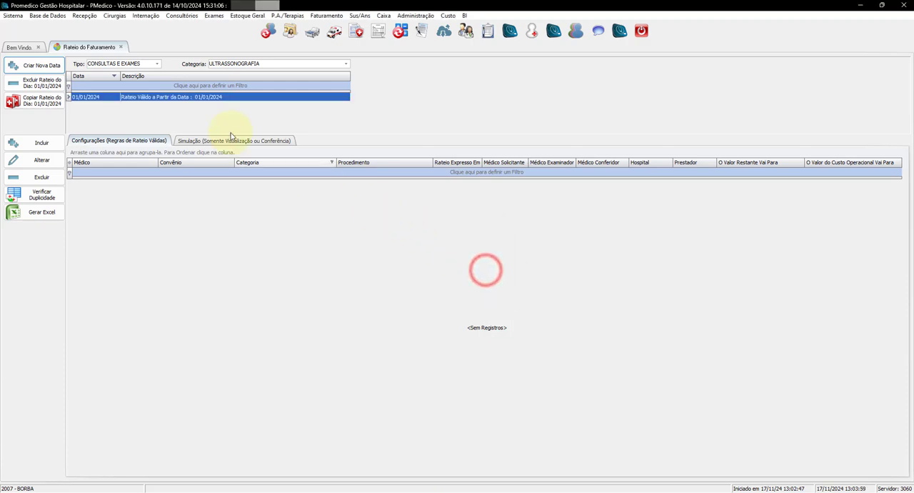
pyautogui.click(214, 220)
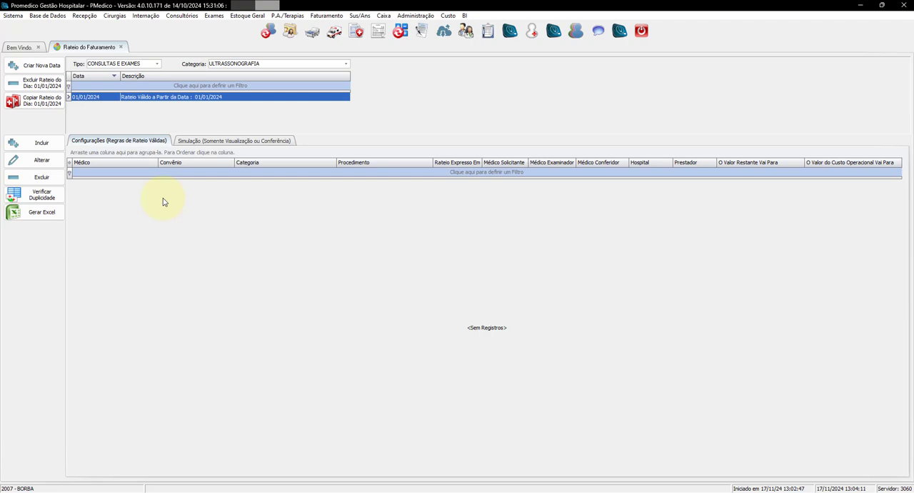
# Start a new ULTRASSONOGRAFIA split rule for all procedures with the default examiner and health plan, expressed as PERCENTUAL
pyautogui.click(41, 144)
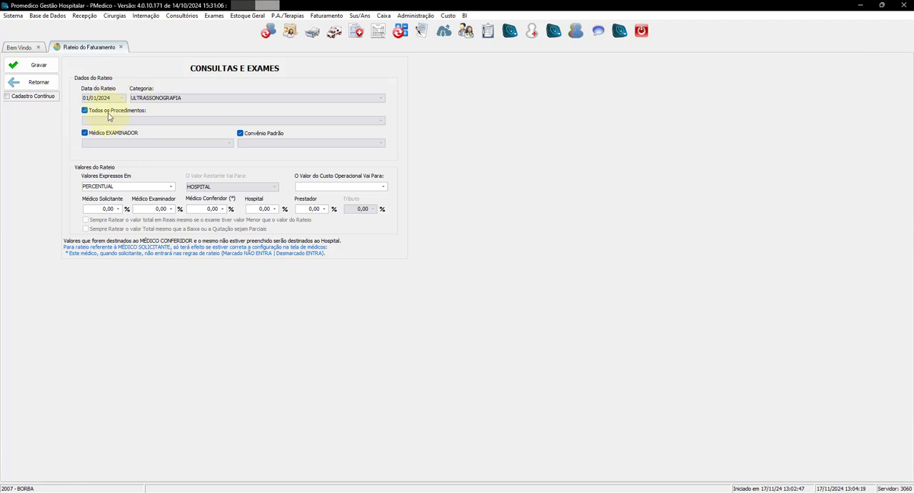
pyautogui.click(163, 133)
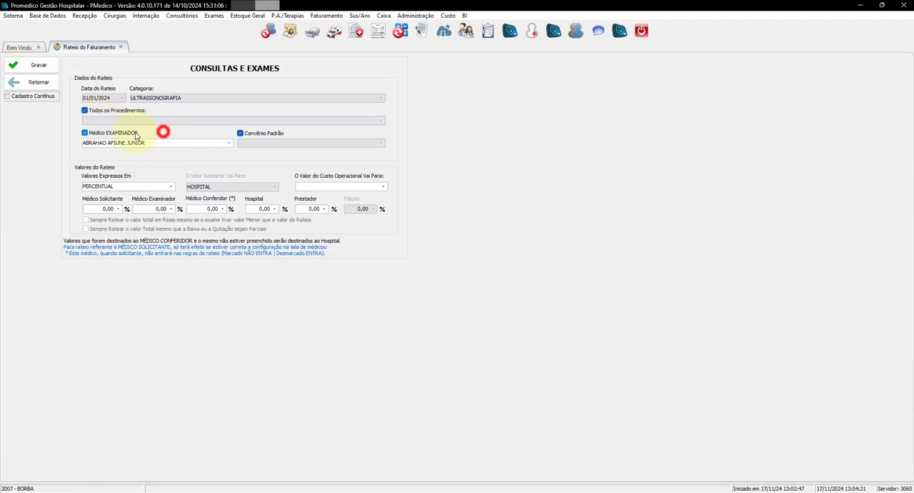
pyautogui.click(136, 132)
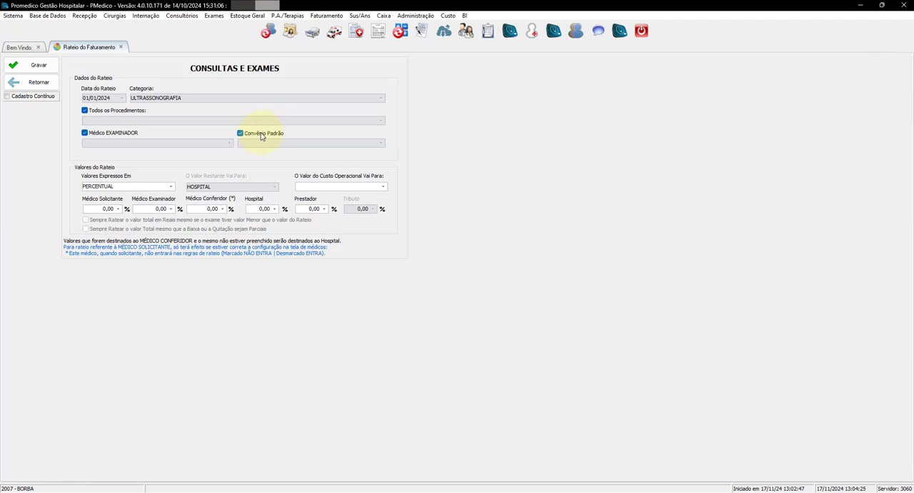
pyautogui.click(148, 188)
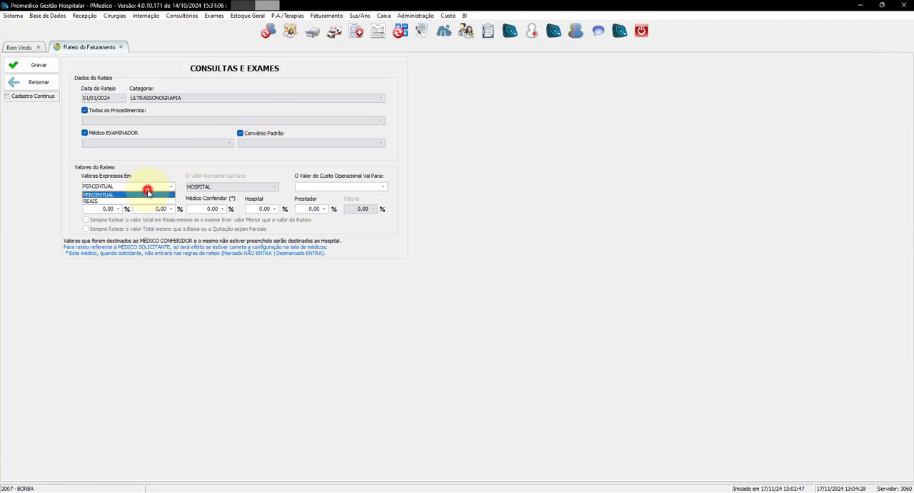
pyautogui.click(111, 194)
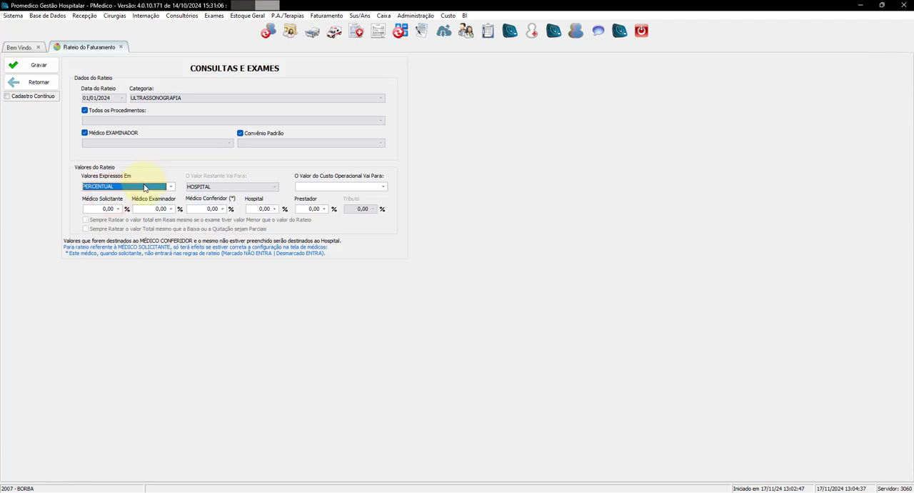
# Set the Médico Examinador share to 30% and the Hospital share to 70%, and save the rule despite its past date
pyautogui.click(149, 207)
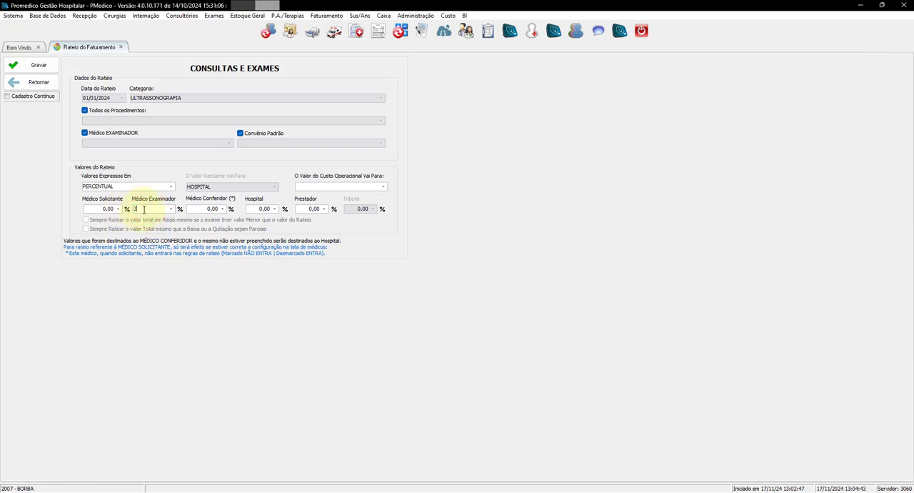
pyautogui.click(167, 198)
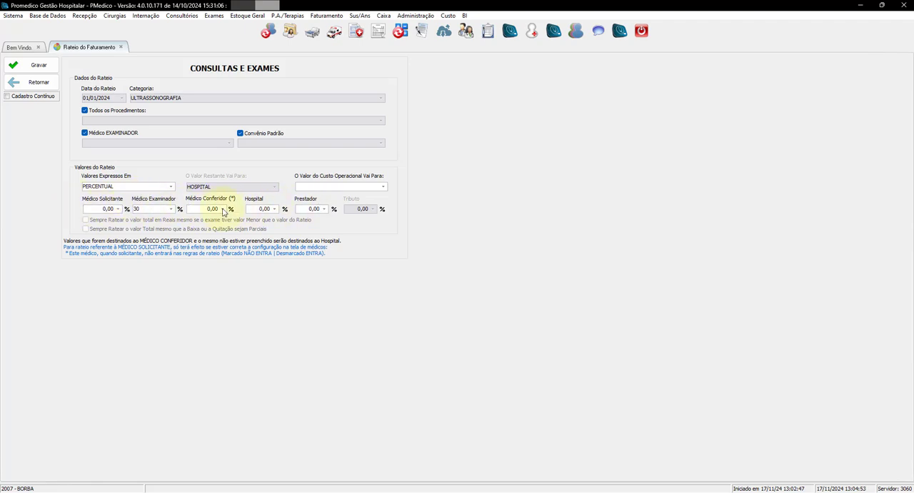
pyautogui.click(250, 209)
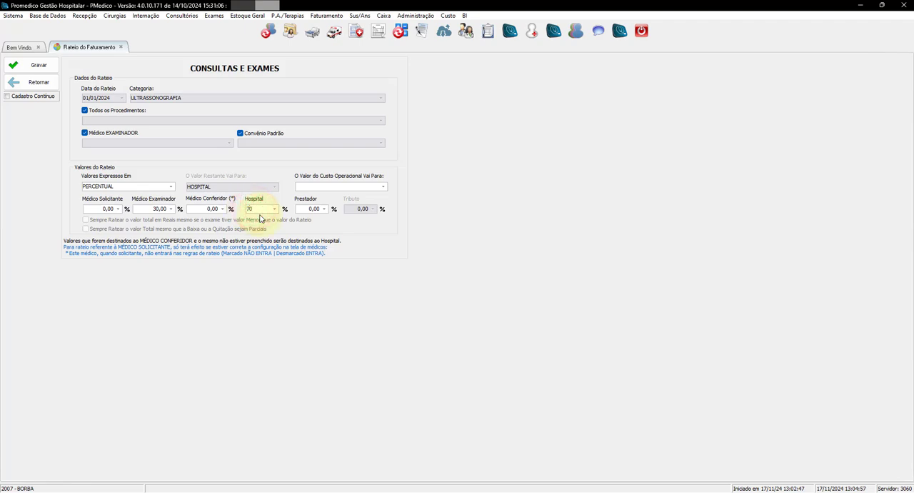
pyautogui.write('70')
pyautogui.click(39, 65)
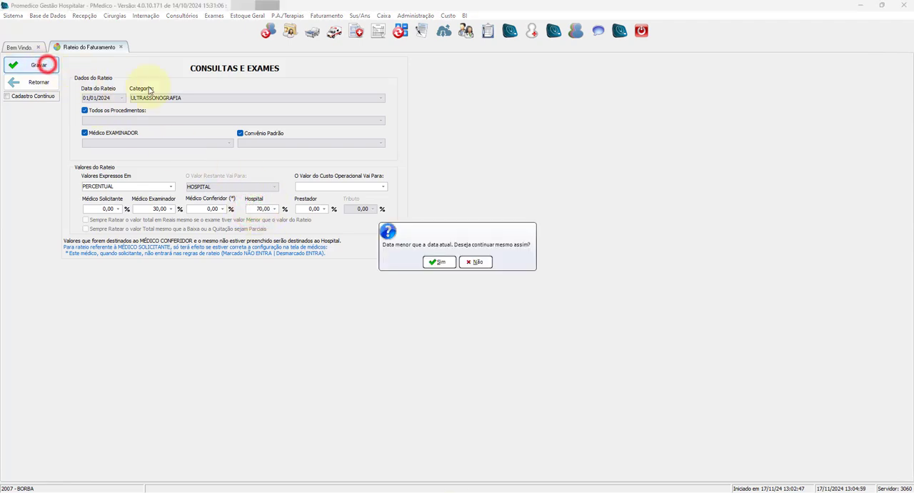
pyautogui.click(440, 262)
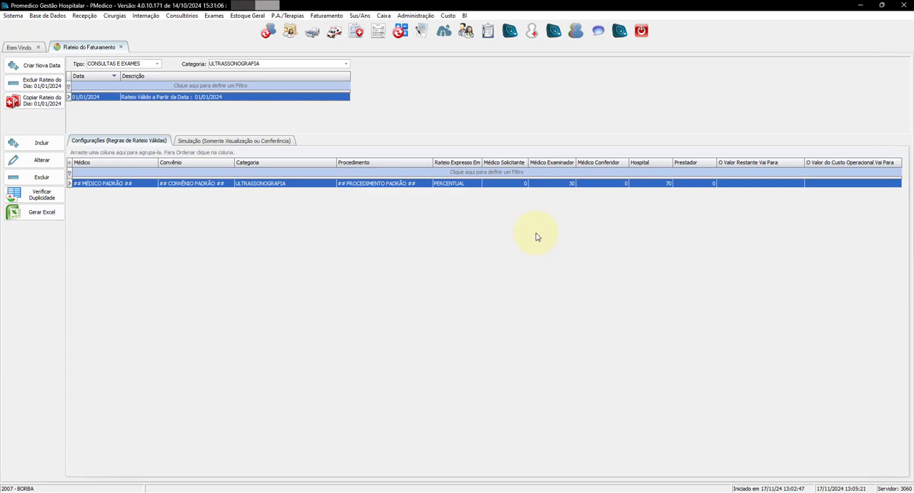
# Start another ULTRASSONOGRAFIA split rule limited to the procedure US ABDOME TOTAL instead of all procedures
pyautogui.click(40, 142)
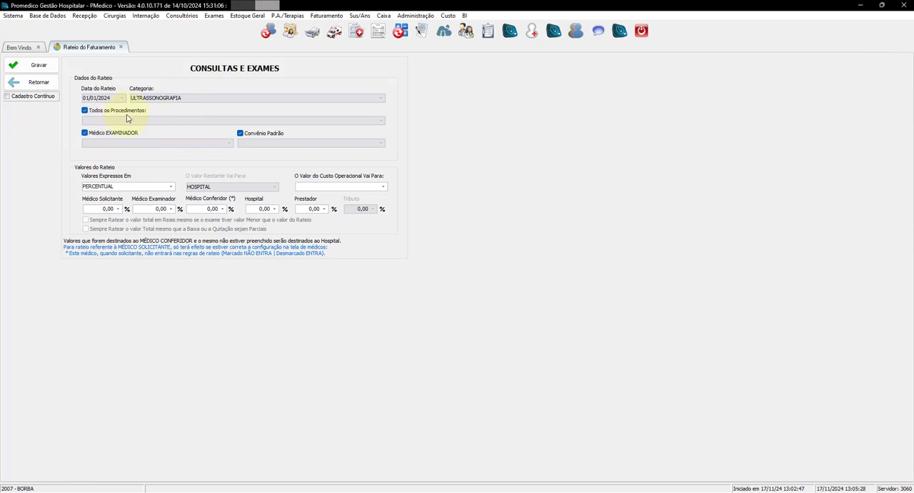
pyautogui.click(85, 111)
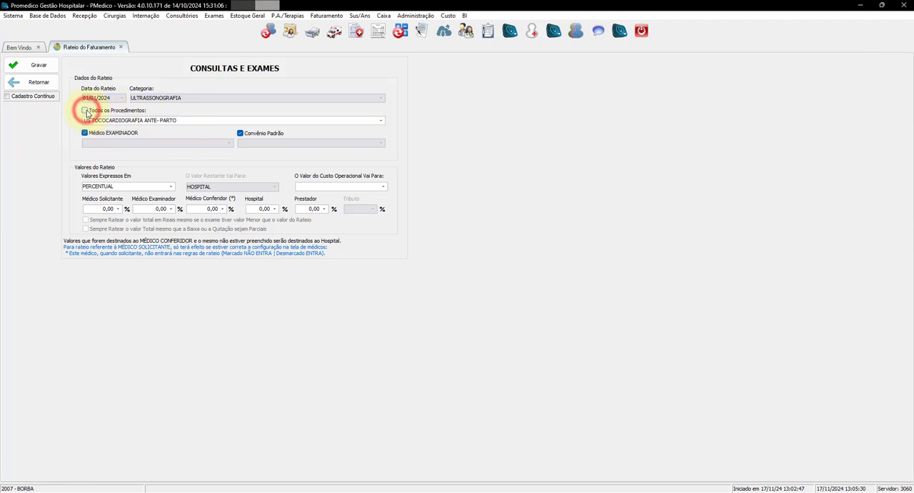
pyautogui.click(111, 121)
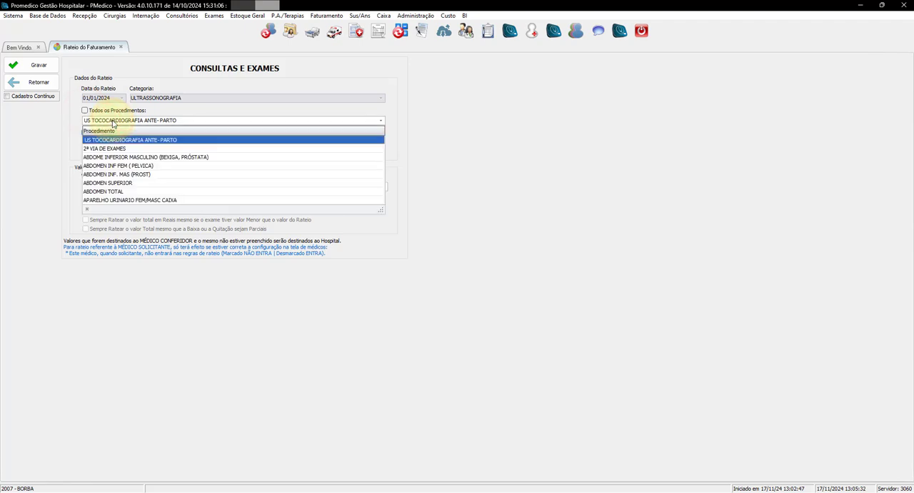
pyautogui.write('US ABDOME INFERIOR FEMININO')
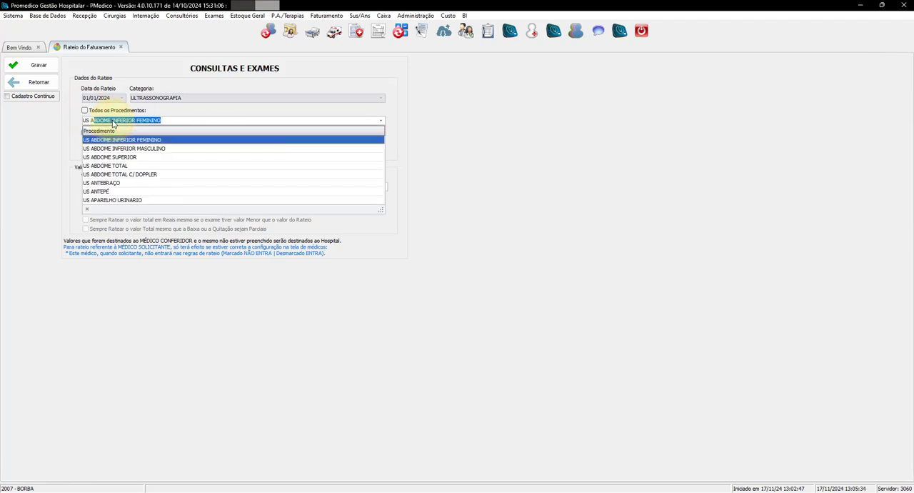
pyautogui.click(118, 165)
# Give Médico Examinador 60% and Hospital 40% for US ABDOME TOTAL, and save the rule despite its past date
pyautogui.click(146, 207)
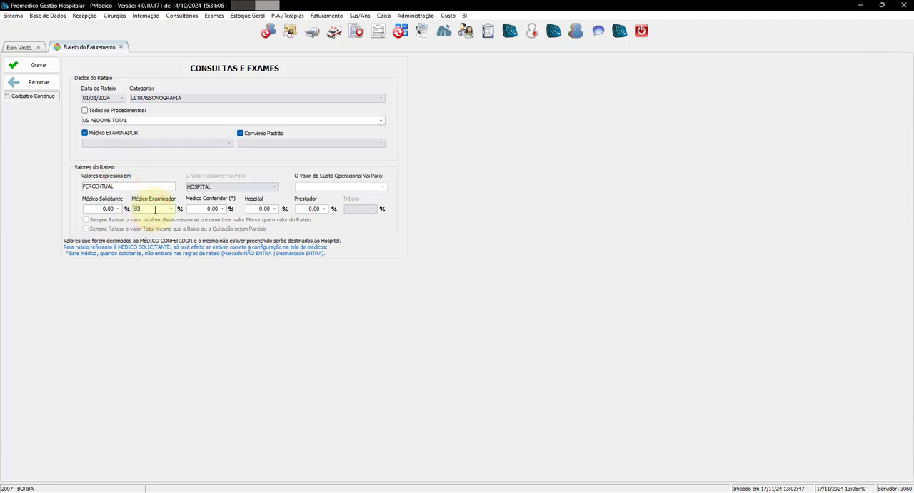
pyautogui.click(253, 209)
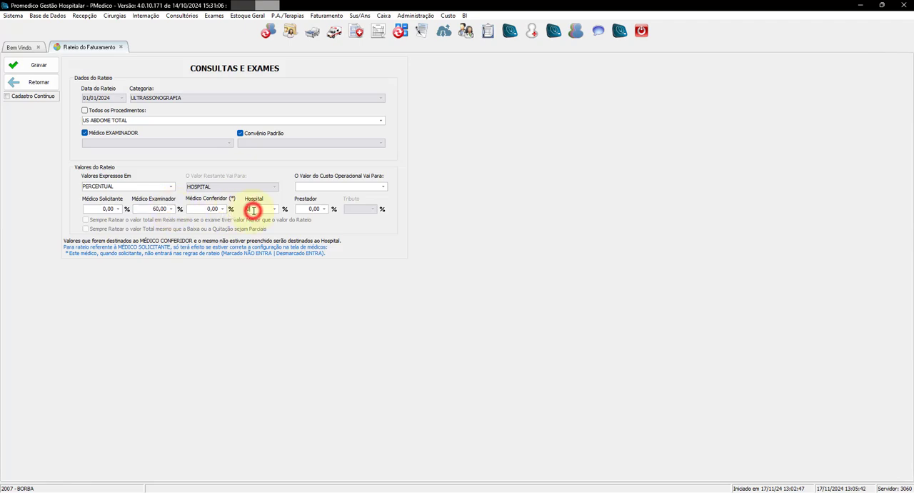
pyautogui.doubleClick(253, 209)
pyautogui.write('40')
pyautogui.click(42, 64)
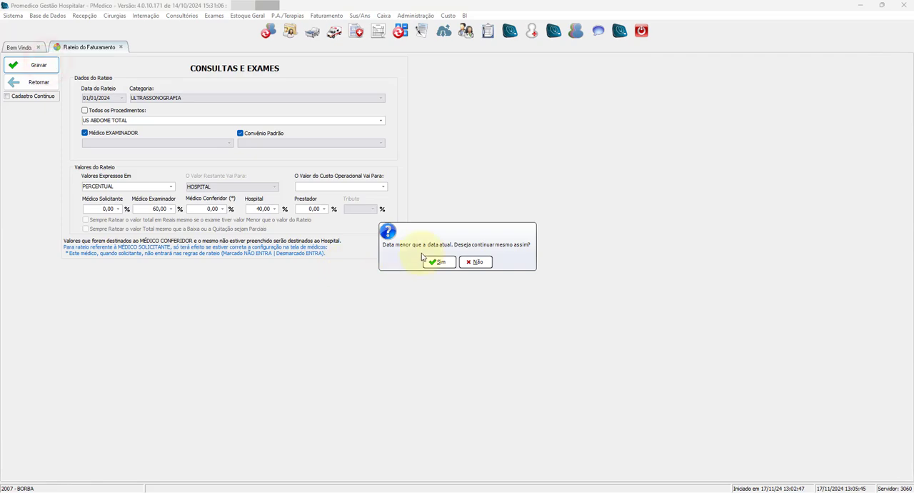
pyautogui.click(440, 262)
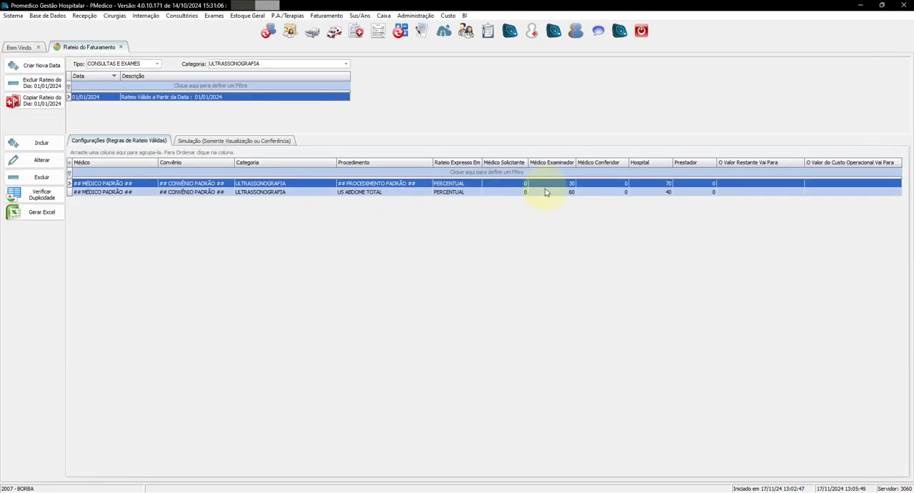
pyautogui.click(368, 192)
pyautogui.click(411, 183)
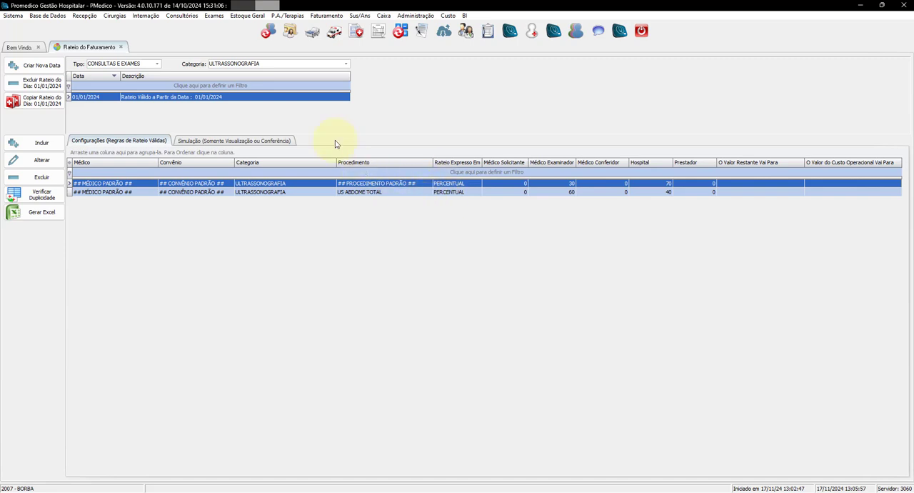
# Switch the category to TOMOGRAFIA and create a new billing split date of 01/01/2024 for it
pyautogui.click(268, 66)
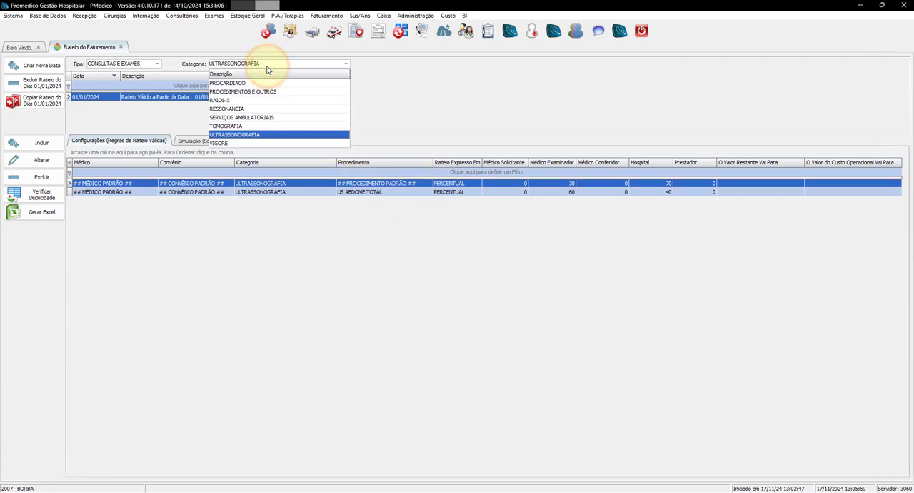
pyautogui.write('tomo')
pyautogui.press('Tab')
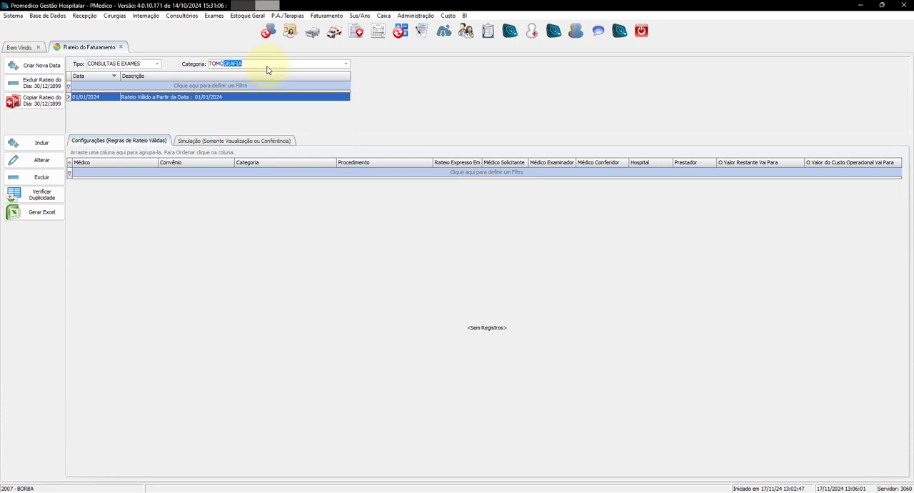
pyautogui.click(42, 65)
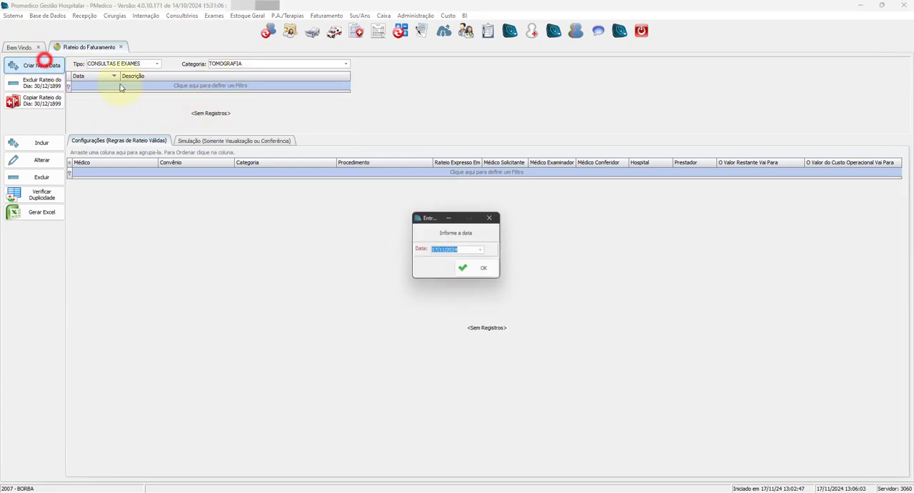
pyautogui.write('01/0')
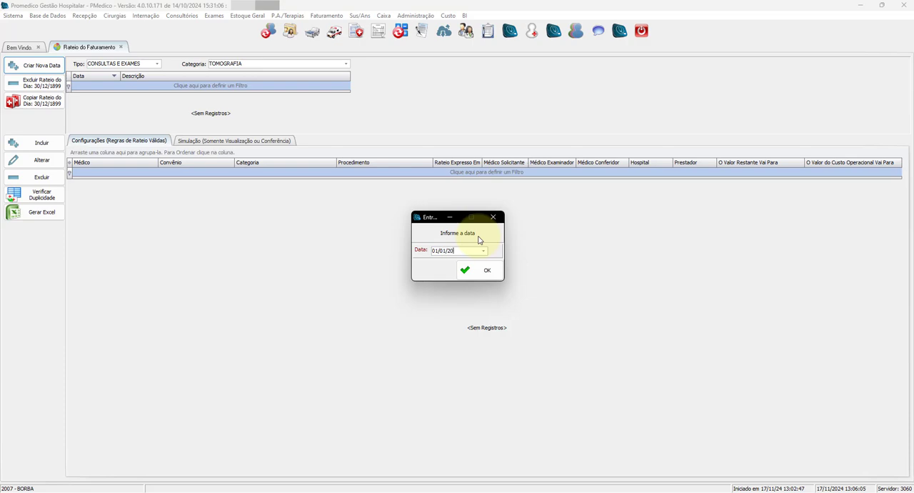
pyautogui.write('1/2024')
pyautogui.click(486, 270)
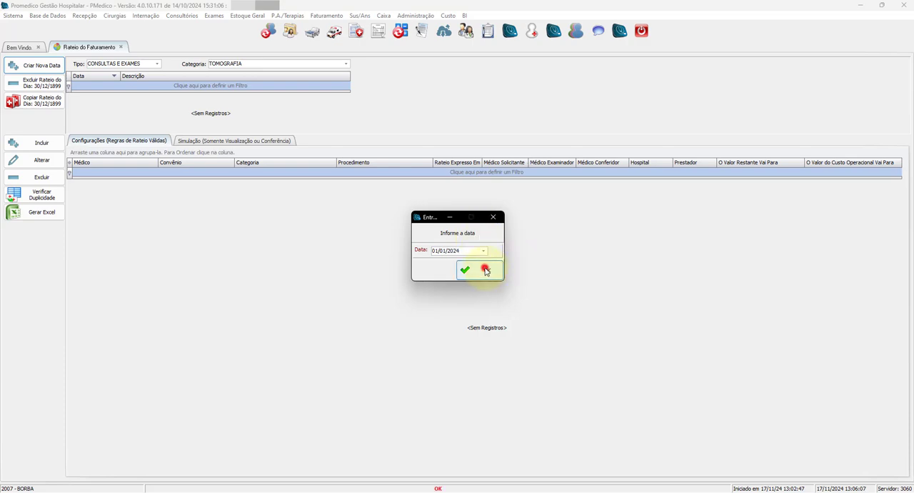
# Add a default TOMOGRAFIA rule with 30% for Médico Examinador and 70% for Hospital, and save it despite its past date
pyautogui.click(34, 141)
pyautogui.click(147, 207)
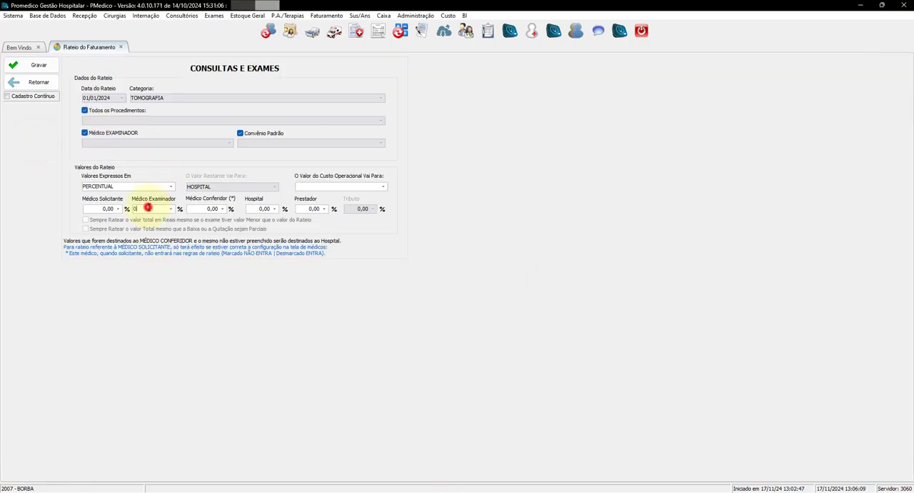
pyautogui.moveTo(148, 207); pyautogui.dragTo(131, 209)
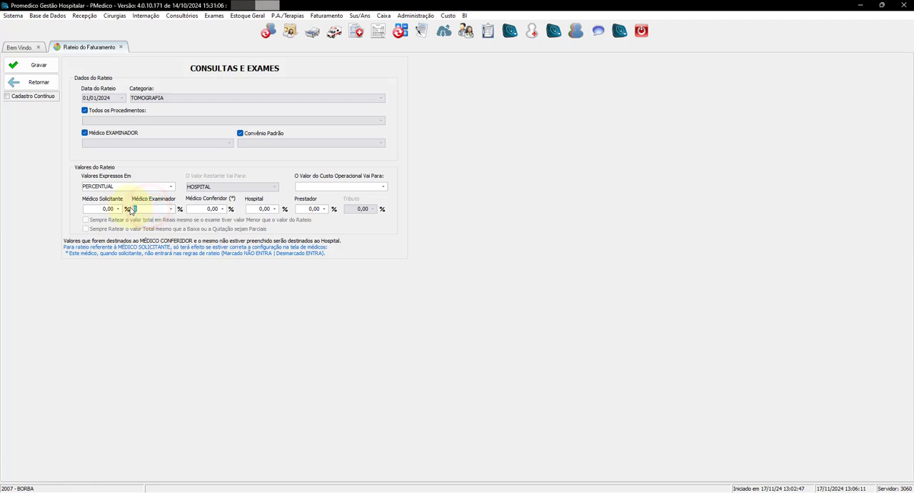
pyautogui.write('30')
pyautogui.click(257, 209)
pyautogui.write('70')
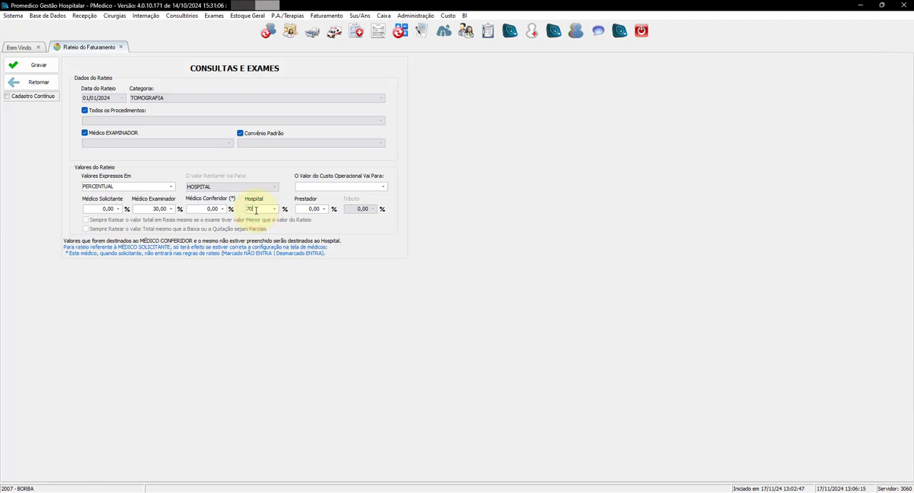
pyautogui.click(33, 63)
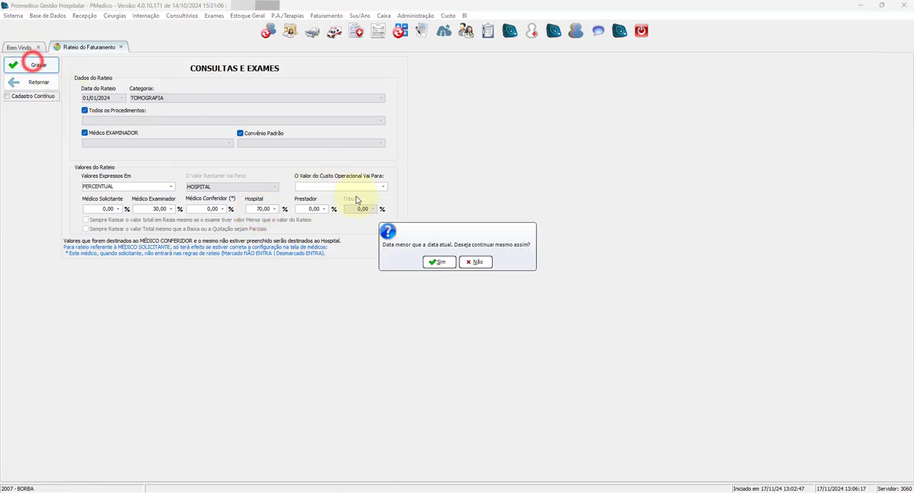
pyautogui.click(435, 260)
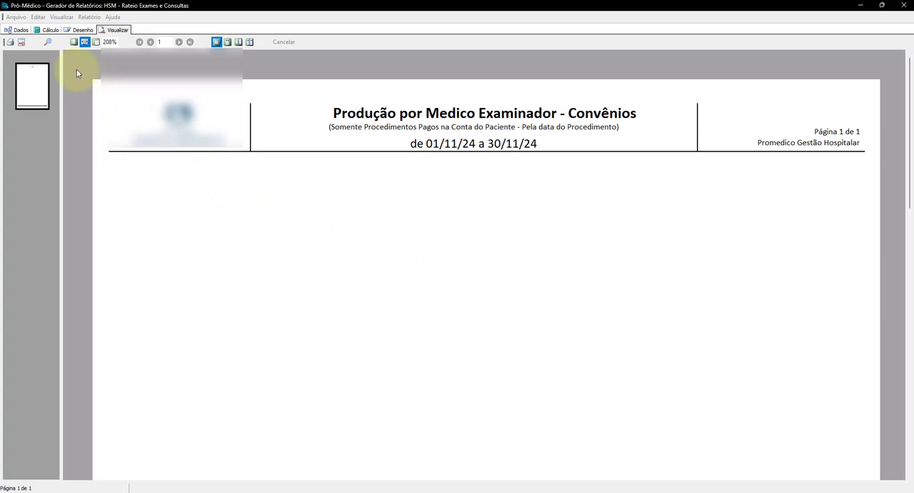
# Open the production report's search criteria and choose CRD TELELAUDO as the doctor
pyautogui.click(47, 43)
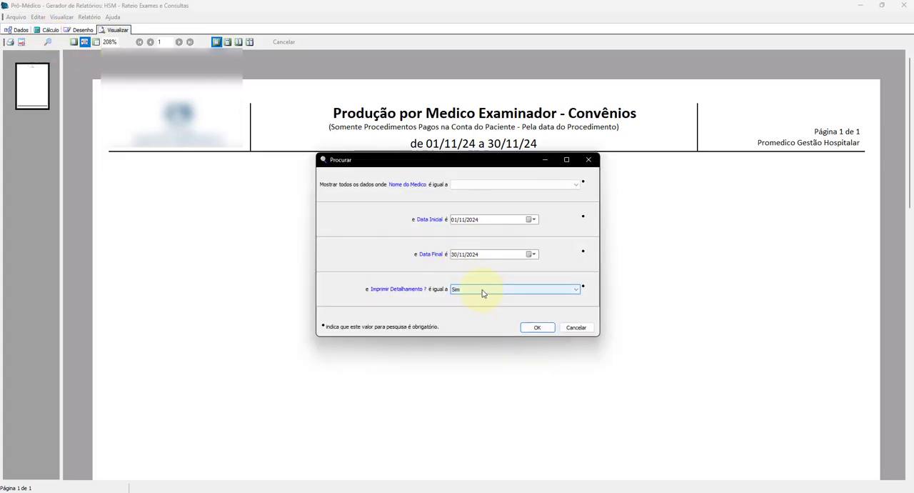
pyautogui.click(461, 187)
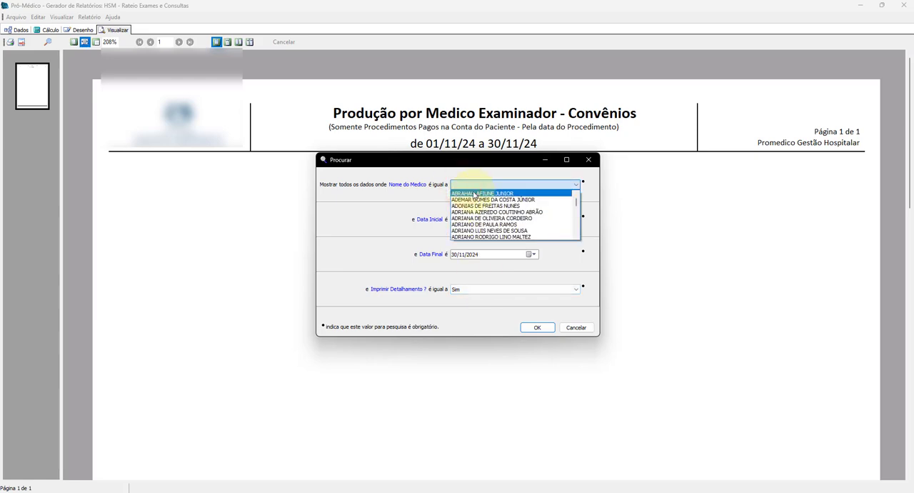
pyautogui.write('cr')
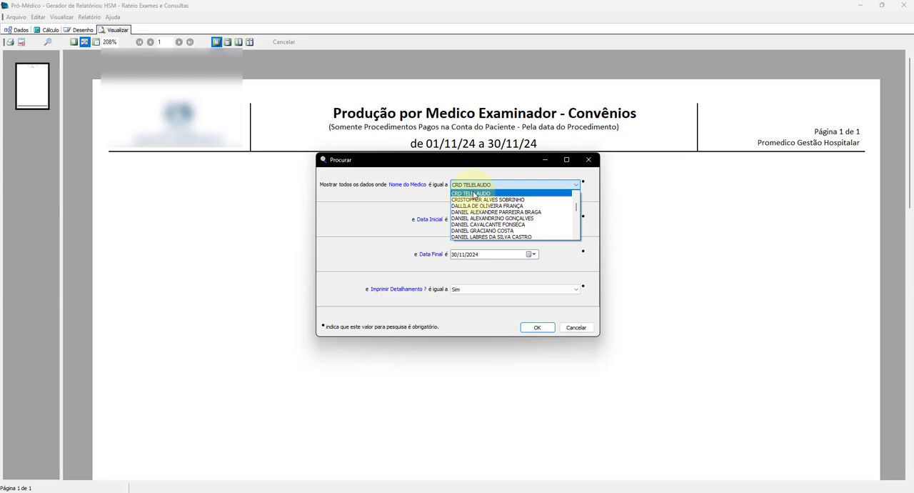
pyautogui.click(473, 193)
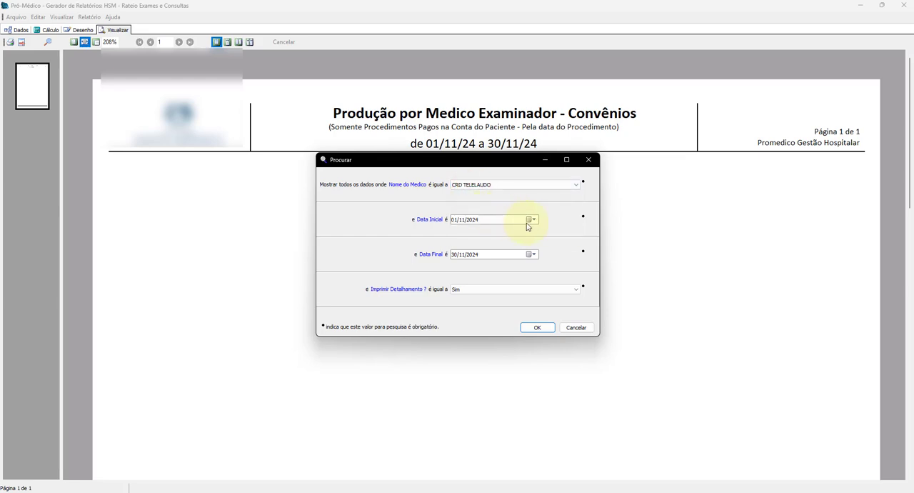
# Set the report period from 15/11/2024 to 17/11/2024, generate the report, and review its totals and detail section
pyautogui.click(532, 220)
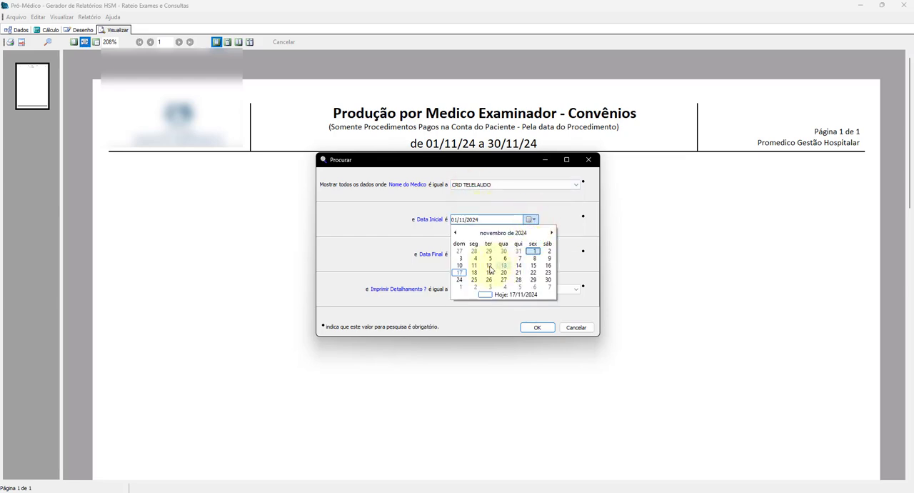
pyautogui.click(532, 265)
pyautogui.click(532, 255)
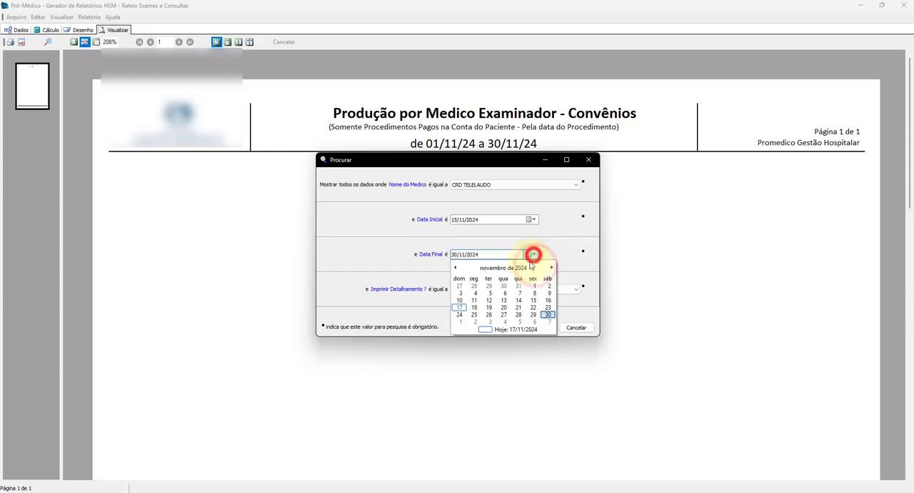
pyautogui.click(459, 307)
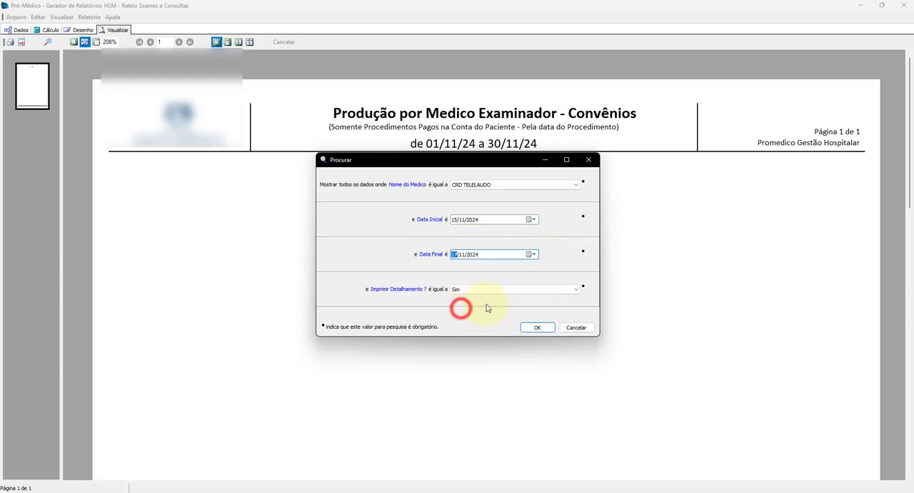
pyautogui.click(528, 326)
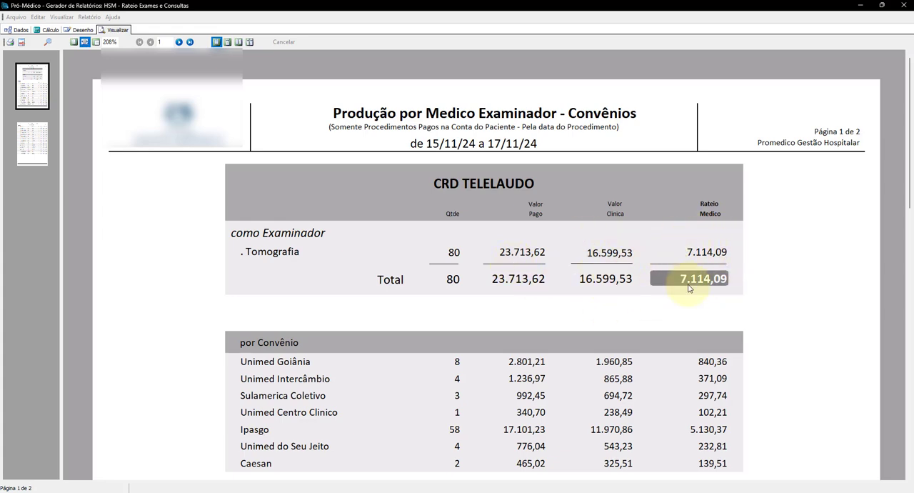
pyautogui.scroll(-5, 711, 284)
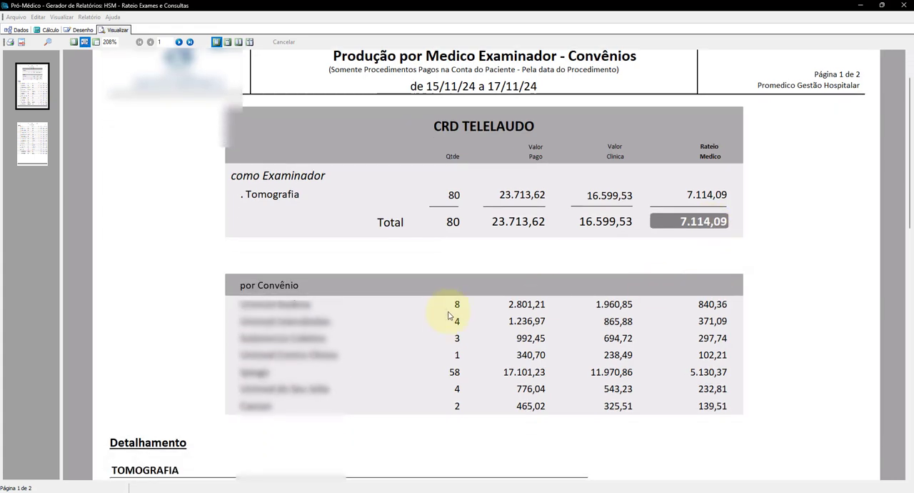
pyautogui.scroll(-3, 472, 302)
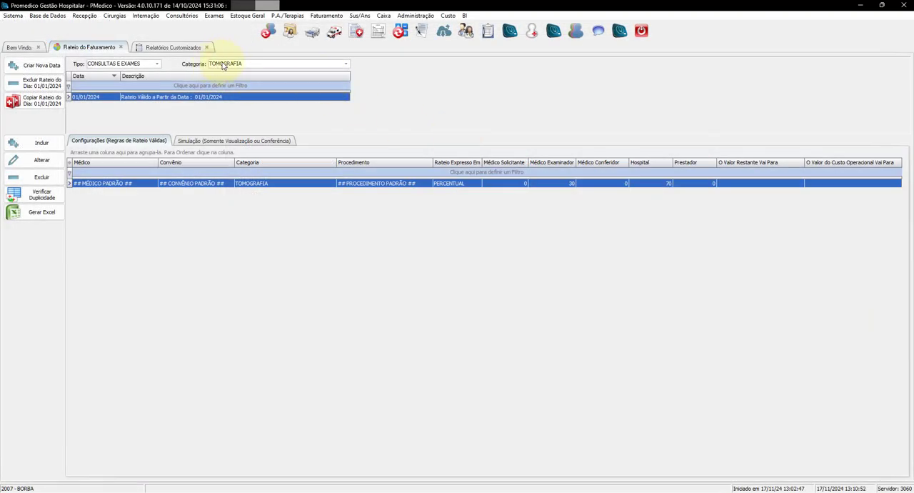
# Switch the billing split category to CONSULTAS and create a new split date of 01/01/2024 for it
pyautogui.click(222, 66)
pyautogui.write('CONSULTAS')
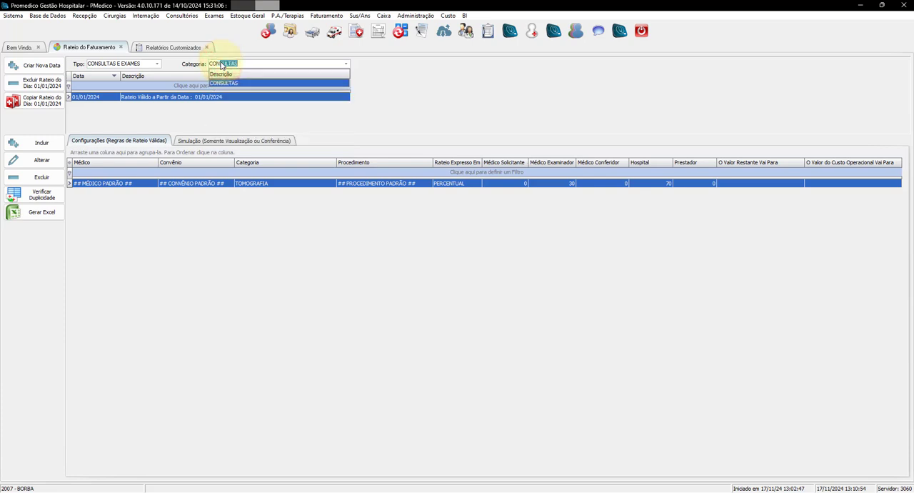
pyautogui.click(222, 83)
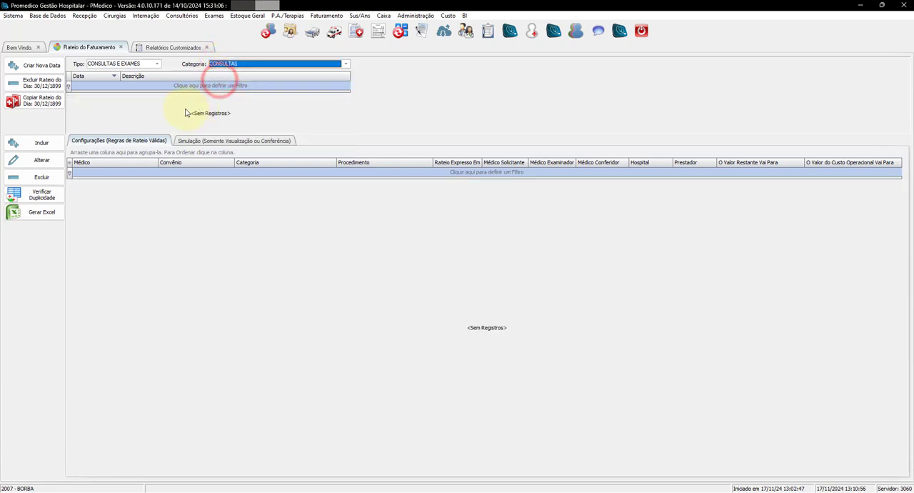
pyautogui.click(29, 66)
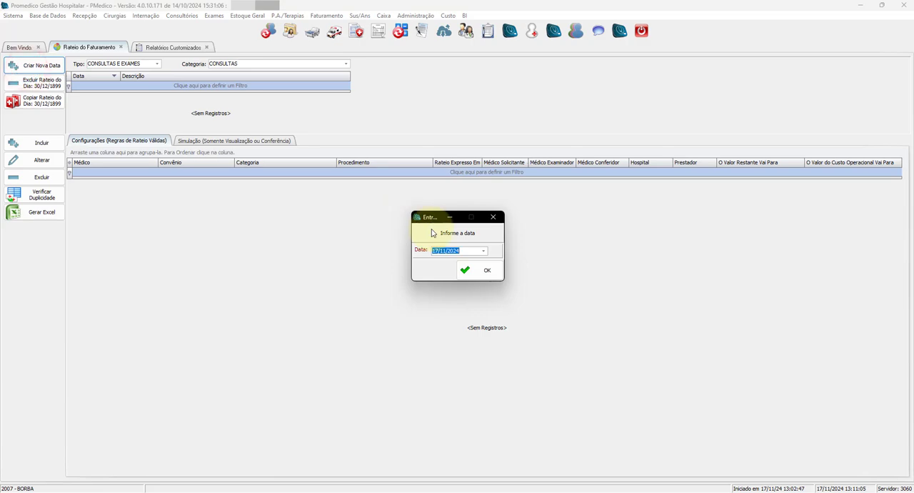
pyautogui.write('01/01/2024')
pyautogui.click(487, 270)
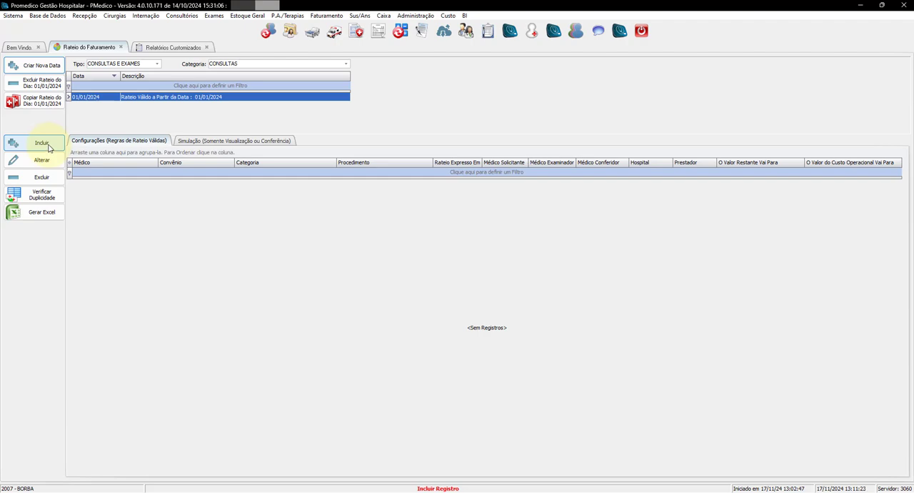
# Start a CONSULTAS split rule limited to the procedure CONSULTA EM CONSULT. (ELETIVA) instead of all procedures
pyautogui.click(114, 184)
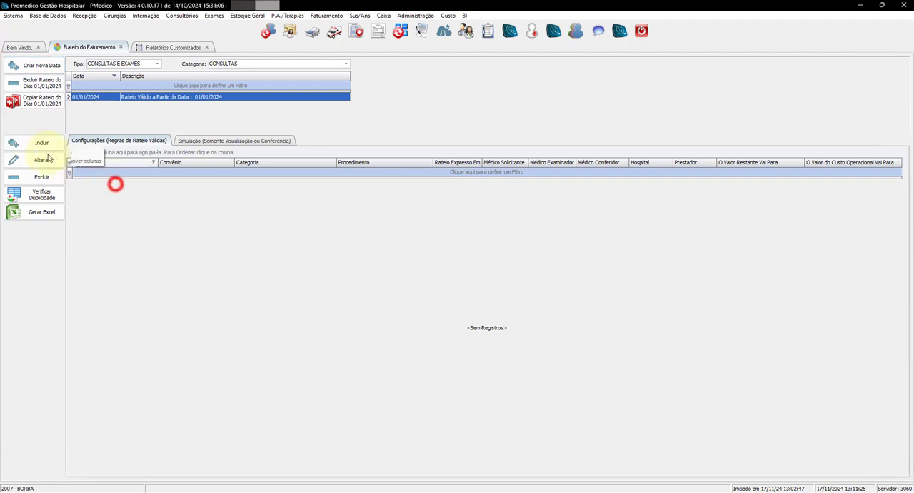
pyautogui.click(40, 143)
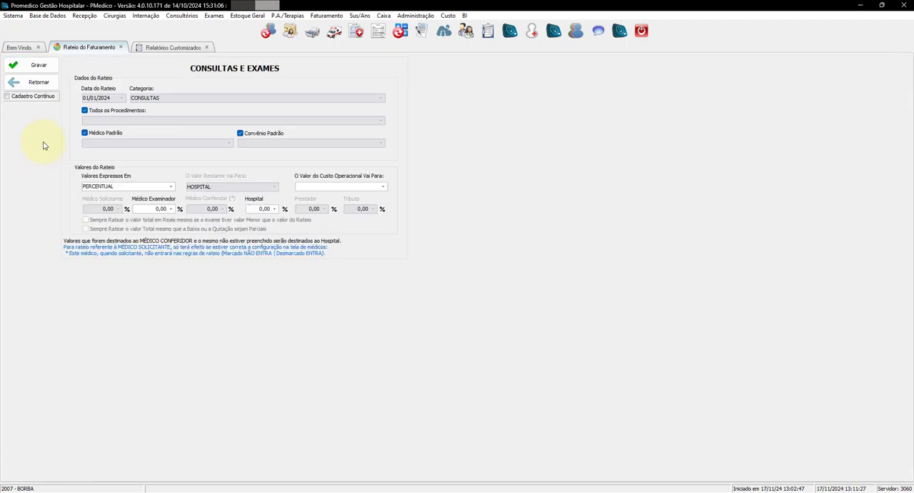
pyautogui.click(84, 111)
pyautogui.click(97, 120)
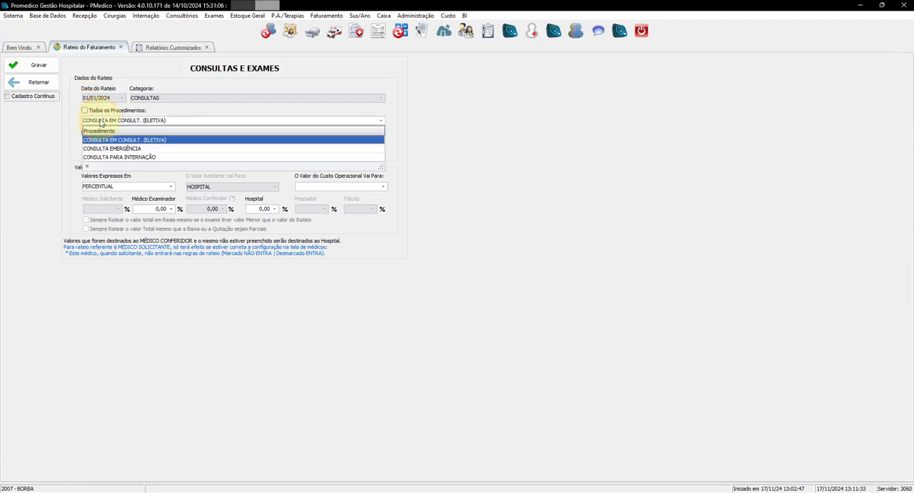
pyautogui.click(130, 141)
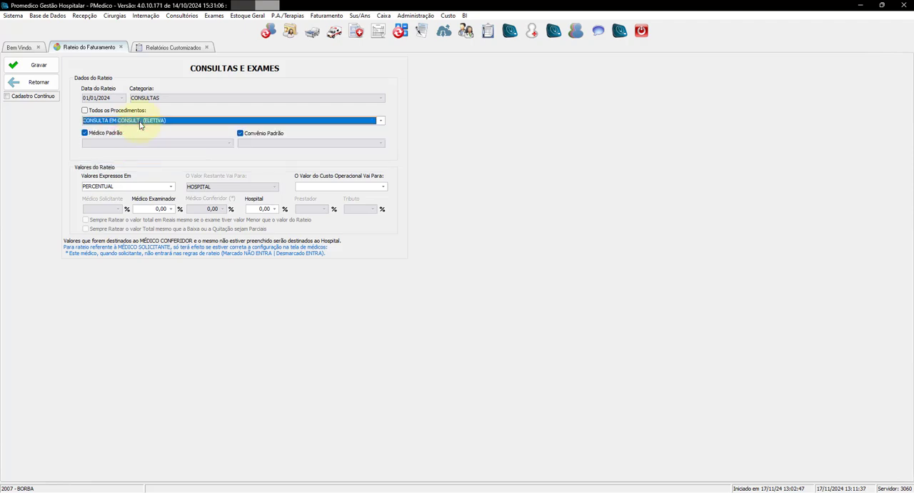
# Give Médico Examinador 70% and Hospital 30% for the elective consultation, and save the rule despite its past date
pyautogui.click(157, 208)
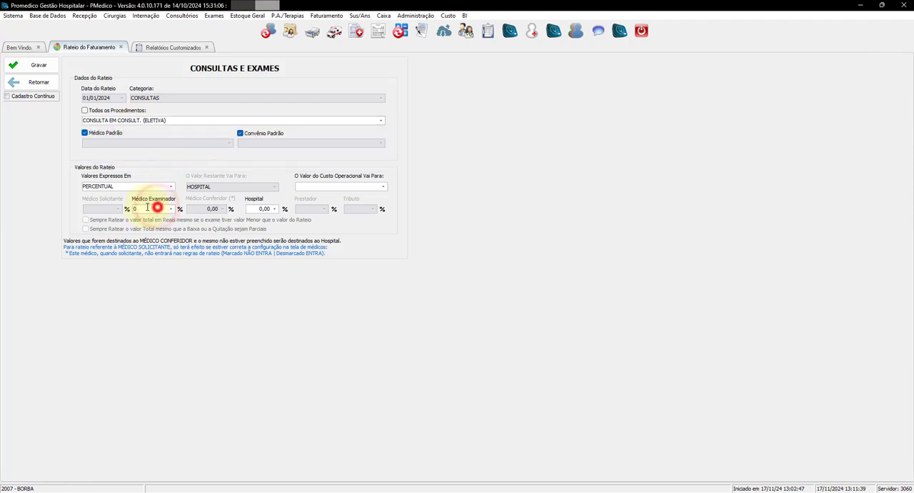
pyautogui.moveTo(157, 207); pyautogui.dragTo(132, 208)
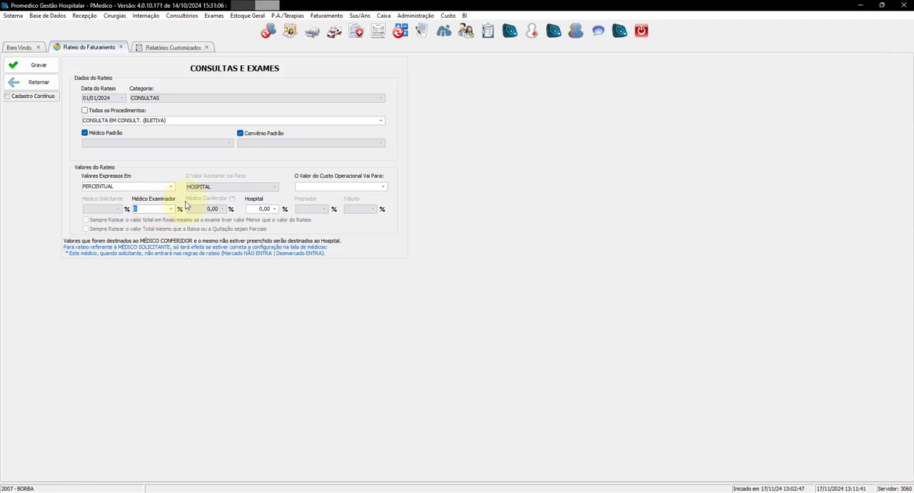
pyautogui.write('70')
pyautogui.click(259, 208)
pyautogui.write('3')
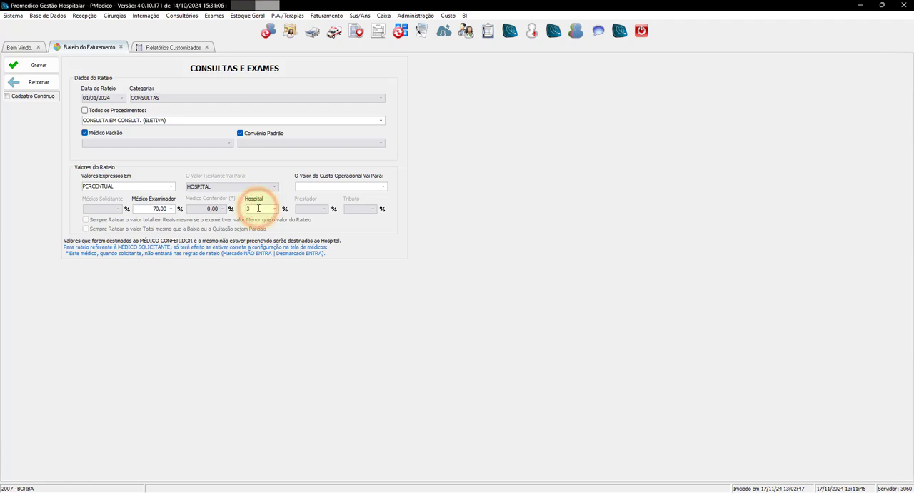
pyautogui.write('0')
pyautogui.click(39, 65)
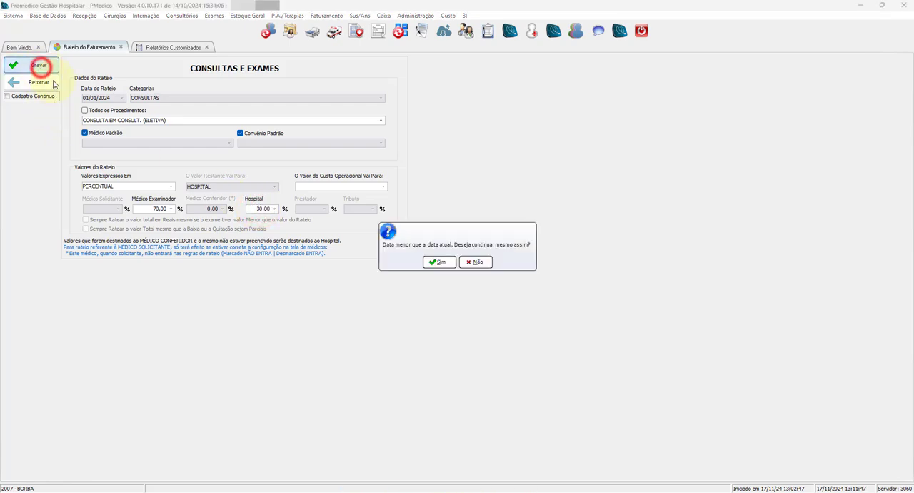
pyautogui.click(435, 261)
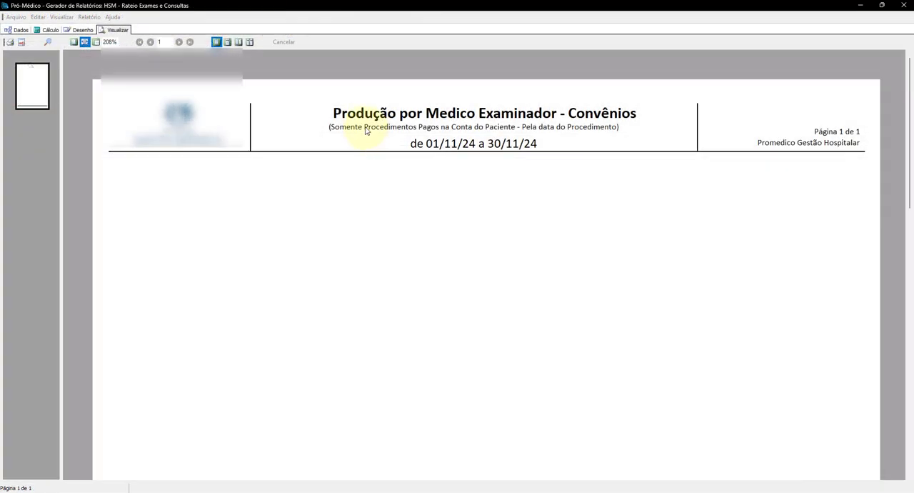
# Generate the detailed examiner production report for an individual doctor from 01/11/2024 to 30/11/2024, and review it
pyautogui.click(47, 41)
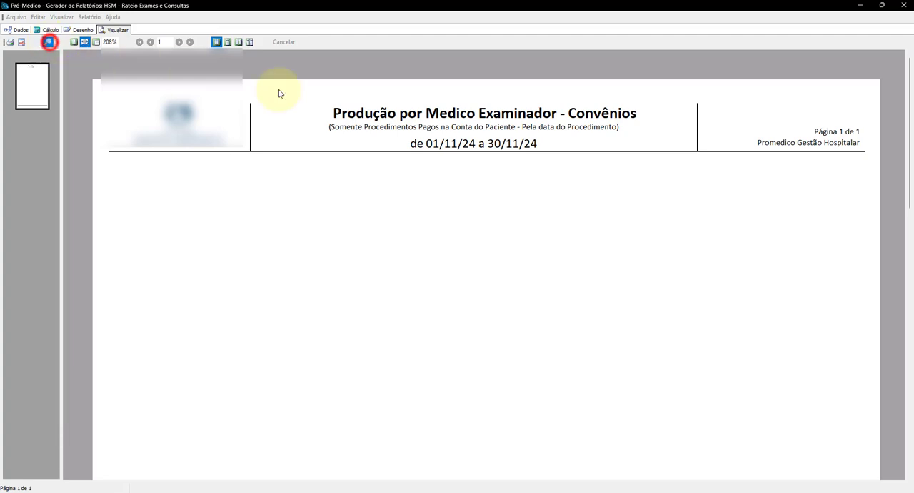
pyautogui.click(576, 184)
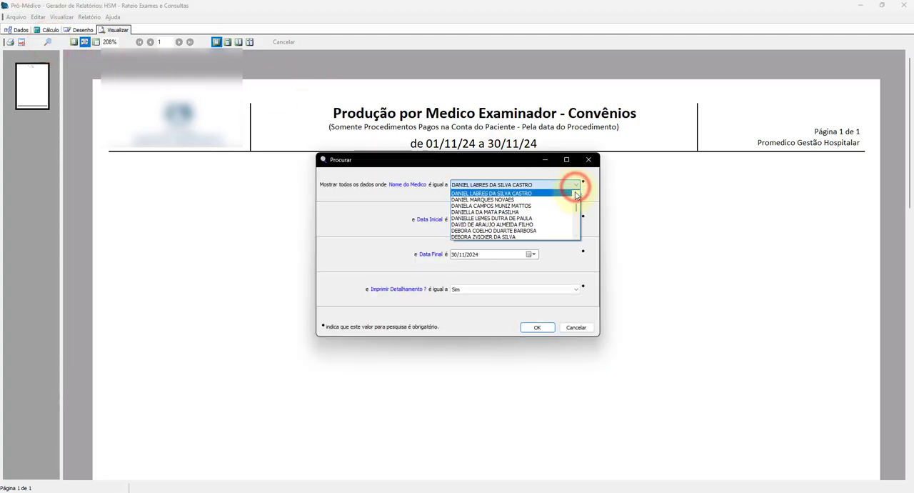
pyautogui.click(575, 194)
pyautogui.click(574, 192)
pyautogui.click(548, 194)
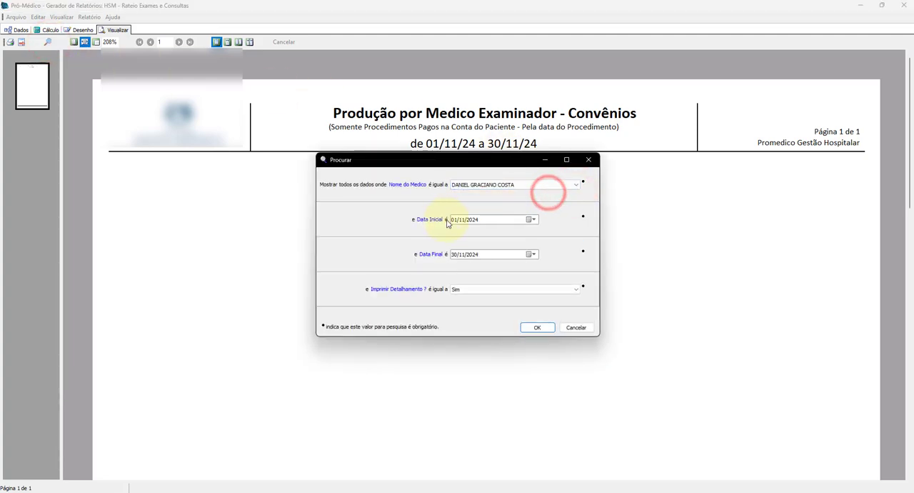
pyautogui.click(534, 327)
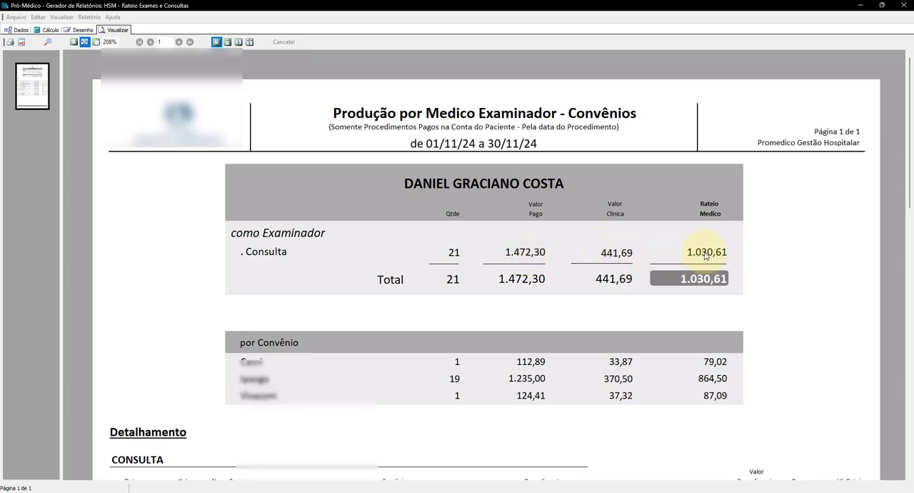
pyautogui.scroll(-1, 704, 257)
pyautogui.scroll(-4, 469, 345)
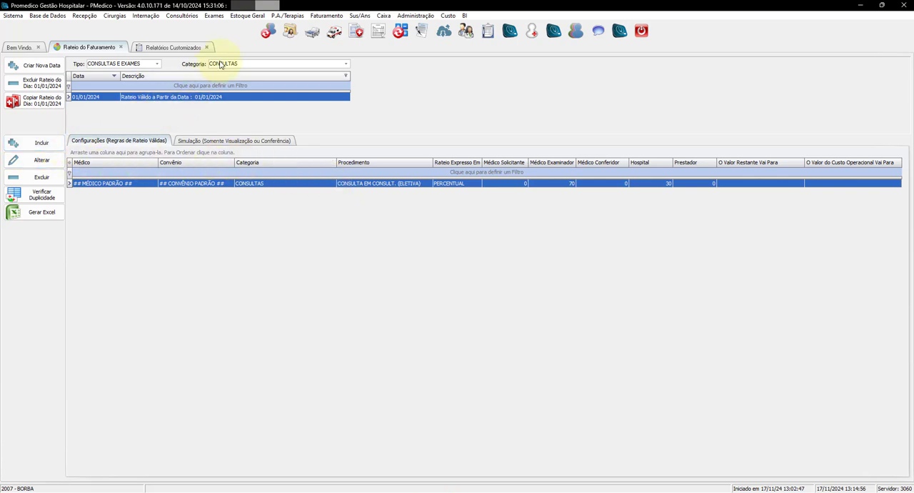
# Start another CONSULTAS rule for CONSULTA EM CONSULT. (ELETIVA), assigned to TESTE SUPERVISOR instead of the default doctor
pyautogui.click(37, 145)
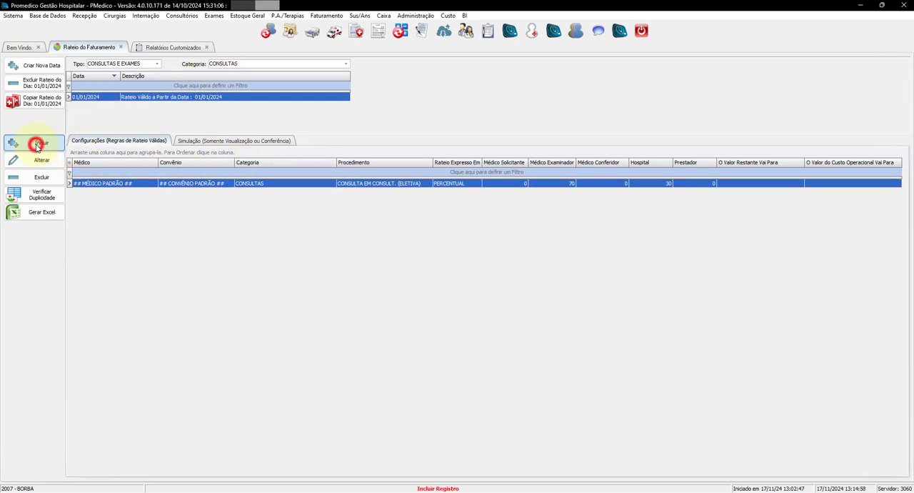
pyautogui.click(103, 111)
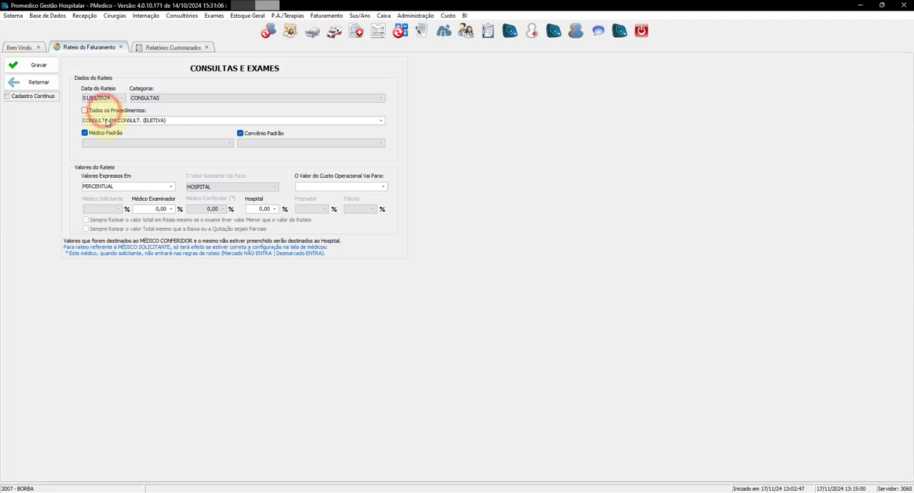
pyautogui.click(106, 122)
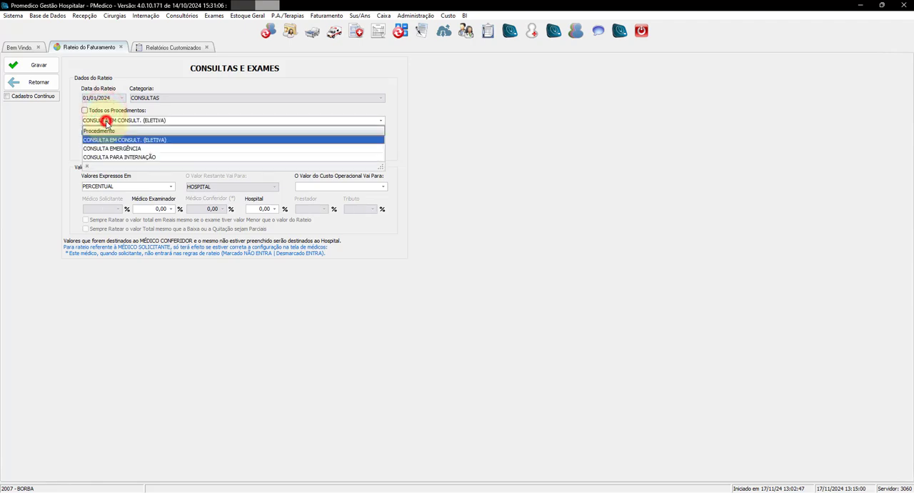
pyautogui.click(127, 142)
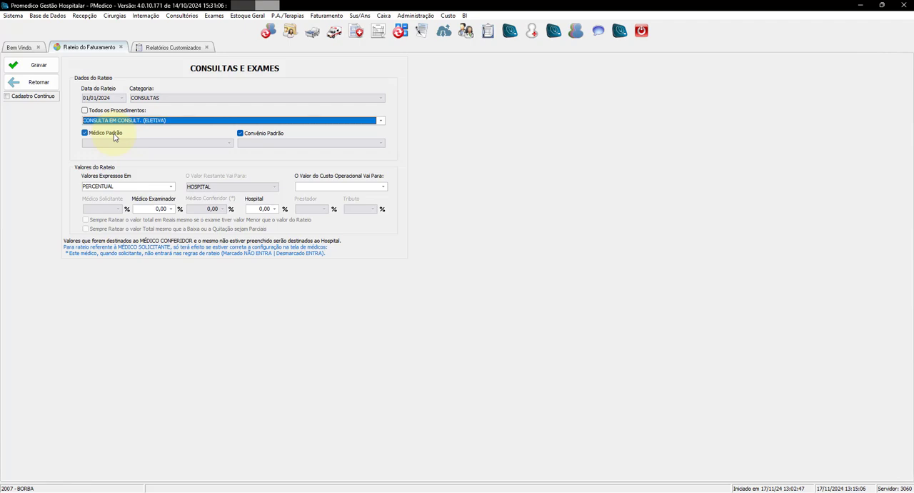
pyautogui.click(113, 134)
pyautogui.click(119, 143)
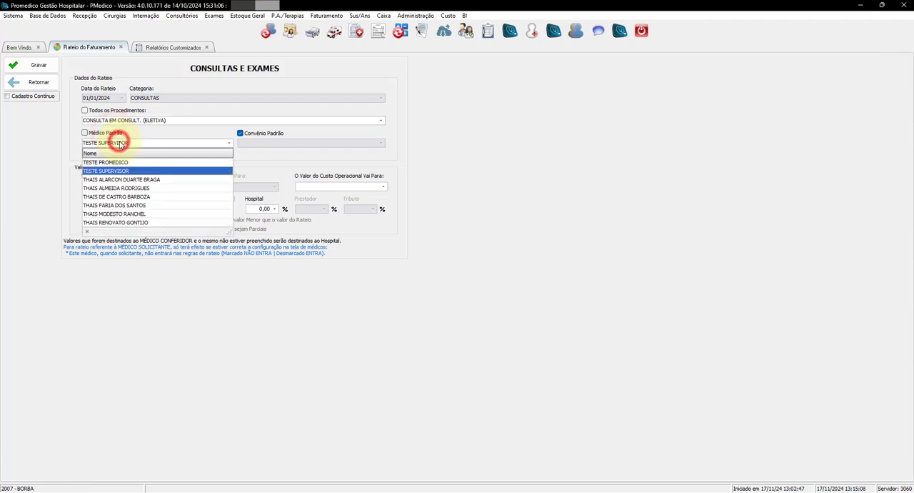
pyautogui.scroll(-3, 121, 171)
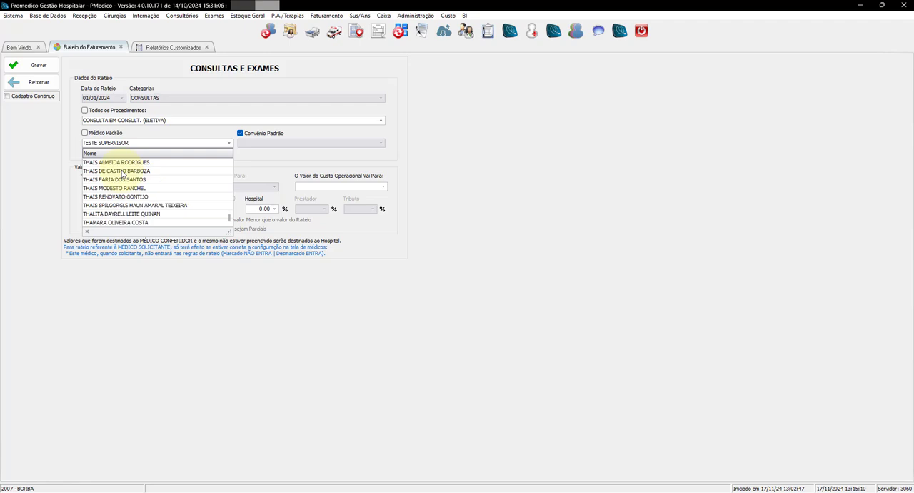
pyautogui.click(120, 170)
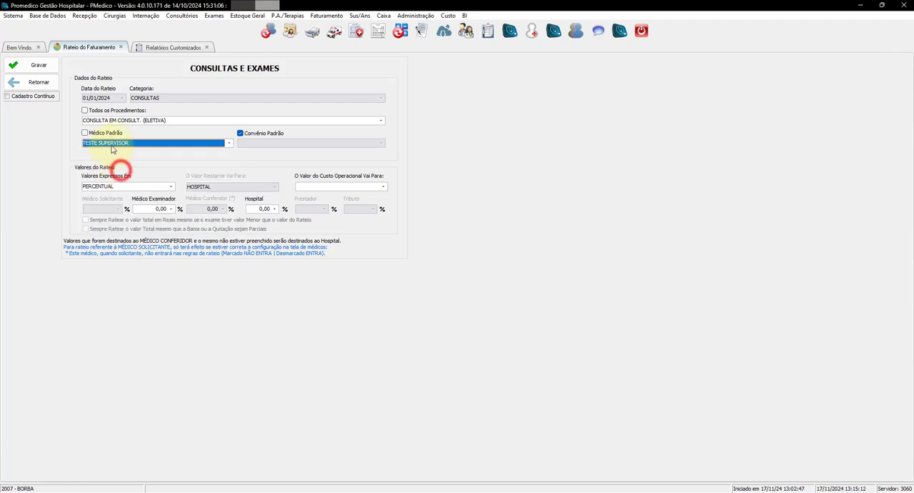
# Give Médico Examinador 50% and Hospital 50% in the TESTE SUPERVISOR consultation rule, and save it despite its past date
pyautogui.click(147, 208)
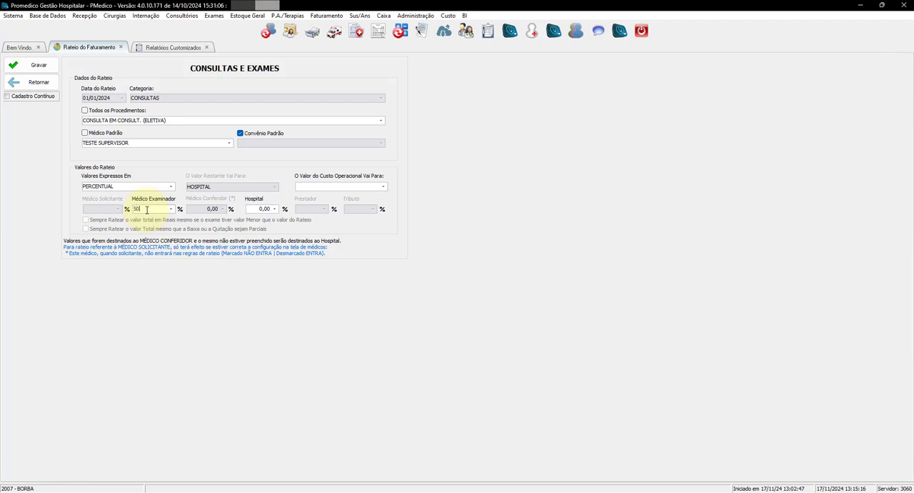
pyautogui.click(249, 207)
pyautogui.write('50')
pyautogui.click(22, 67)
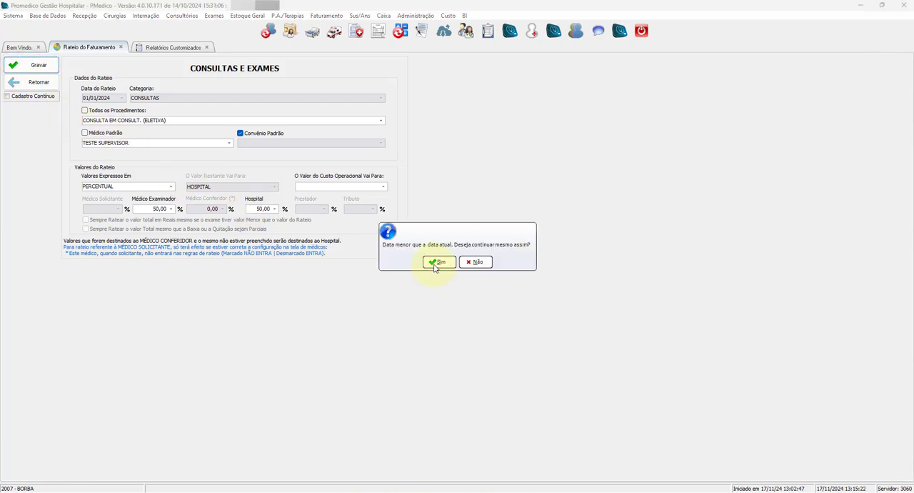
pyautogui.click(434, 265)
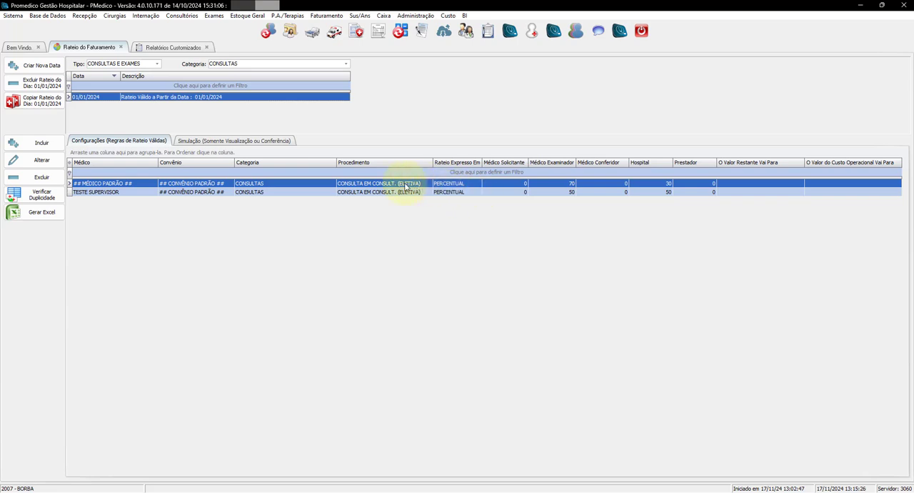
# Compare the examiner percentages of the default-doctor rule and the TESTE SUPERVISOR rule for the elective consultation
pyautogui.click(419, 184)
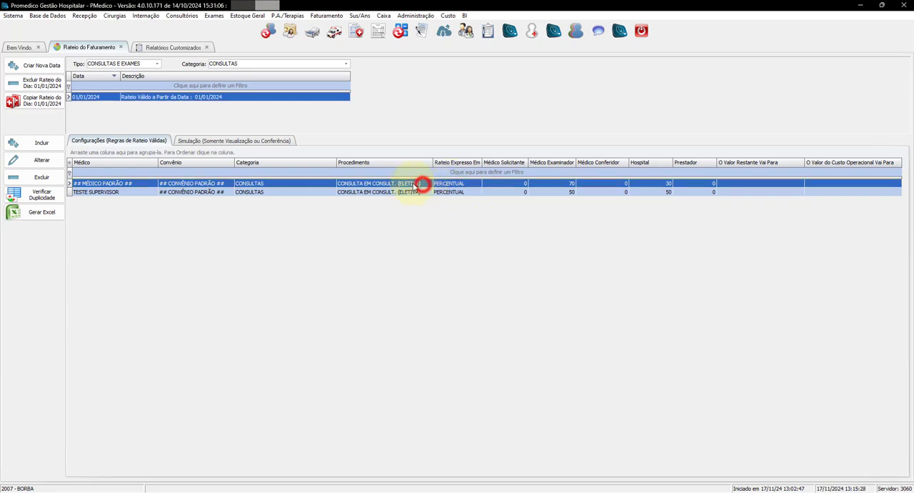
pyautogui.click(560, 184)
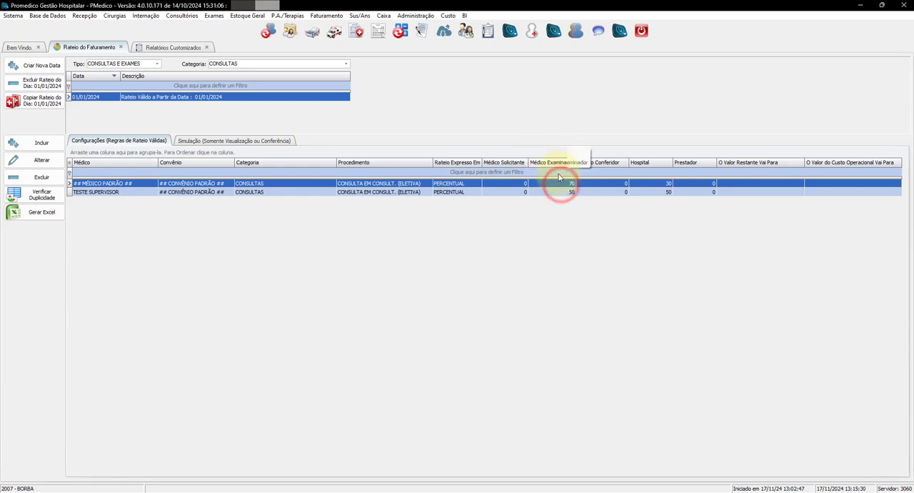
pyautogui.click(139, 192)
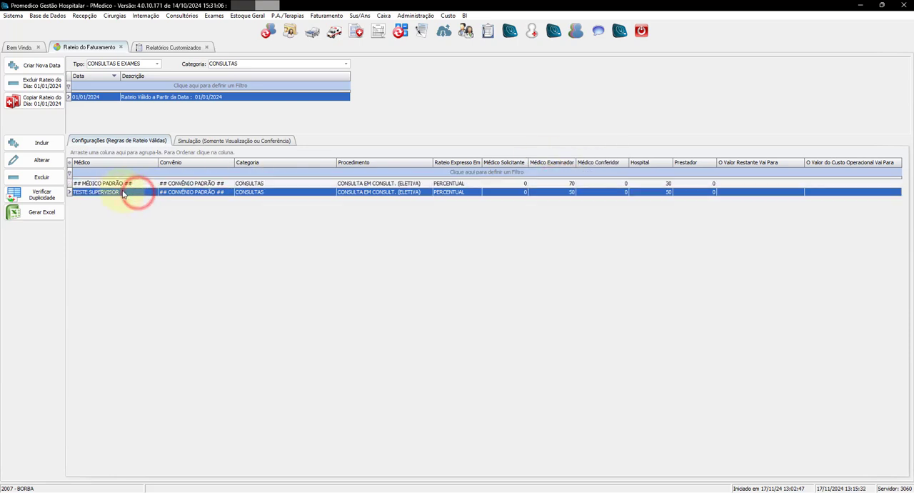
pyautogui.click(571, 193)
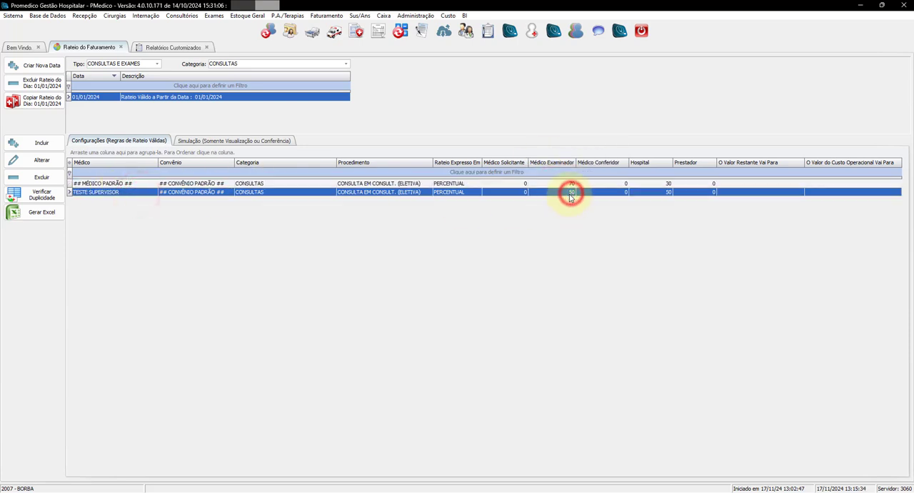